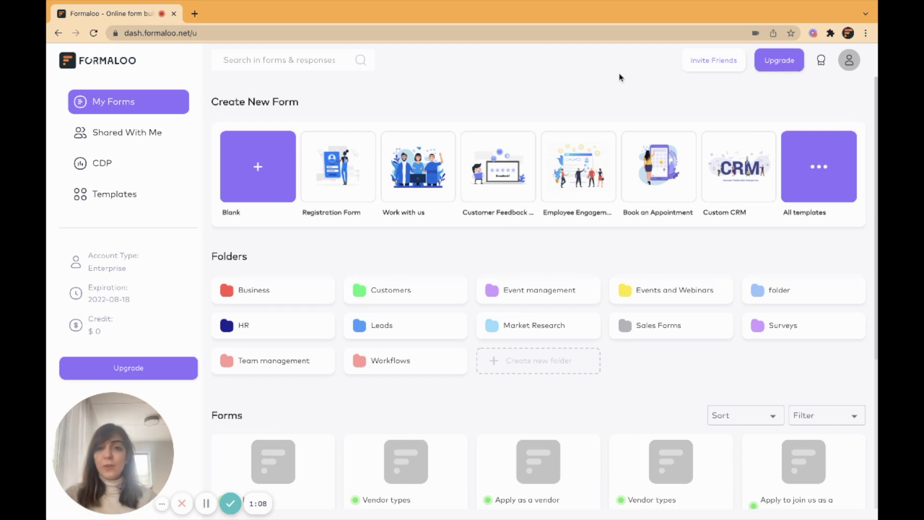
# Create a yellow folder titled 'My startup' and open it.
pyautogui.click(553, 362)
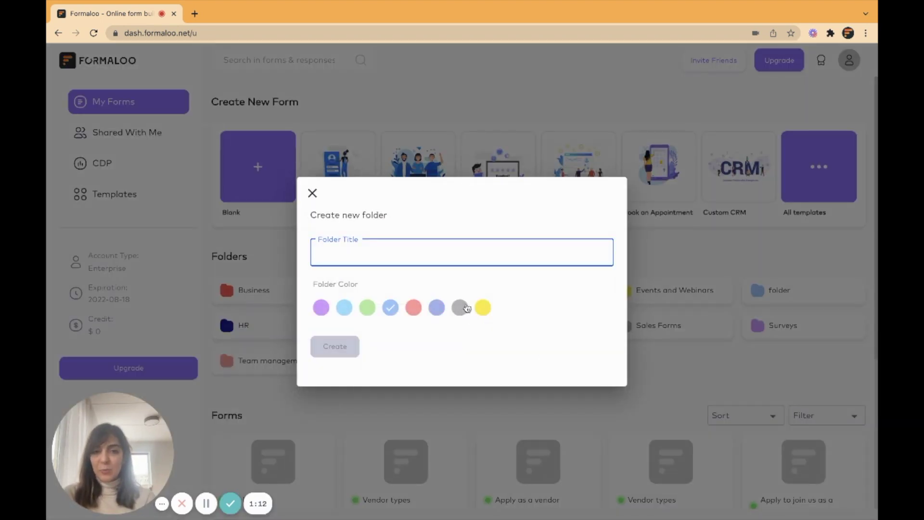
pyautogui.click(482, 308)
pyautogui.click(430, 249)
pyautogui.write('M')
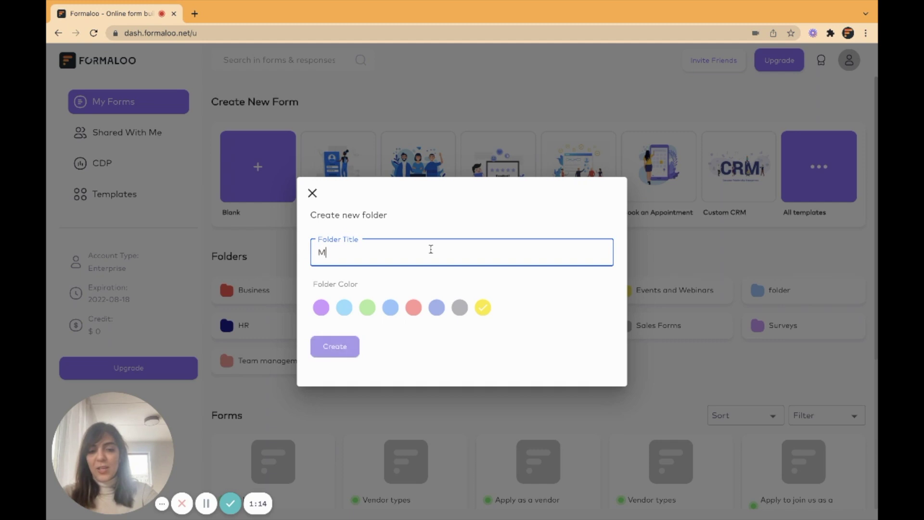
pyautogui.write('y startup')
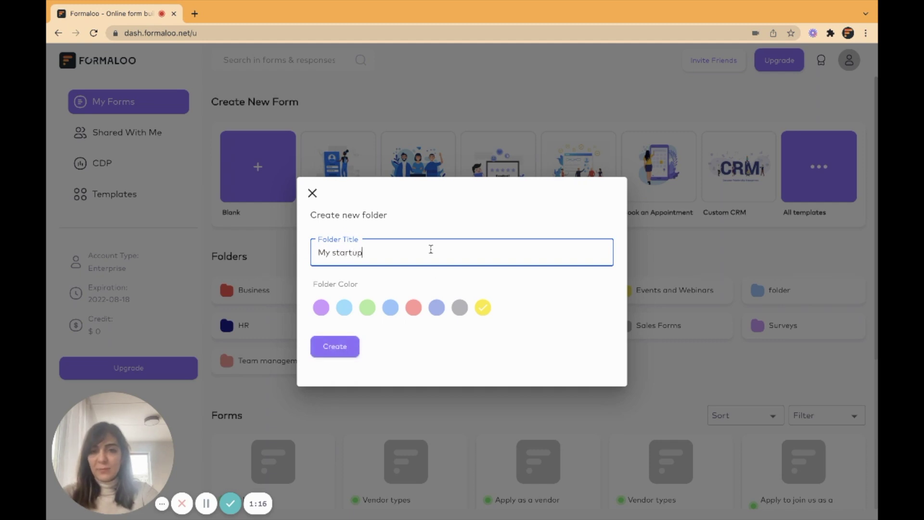
pyautogui.click(341, 347)
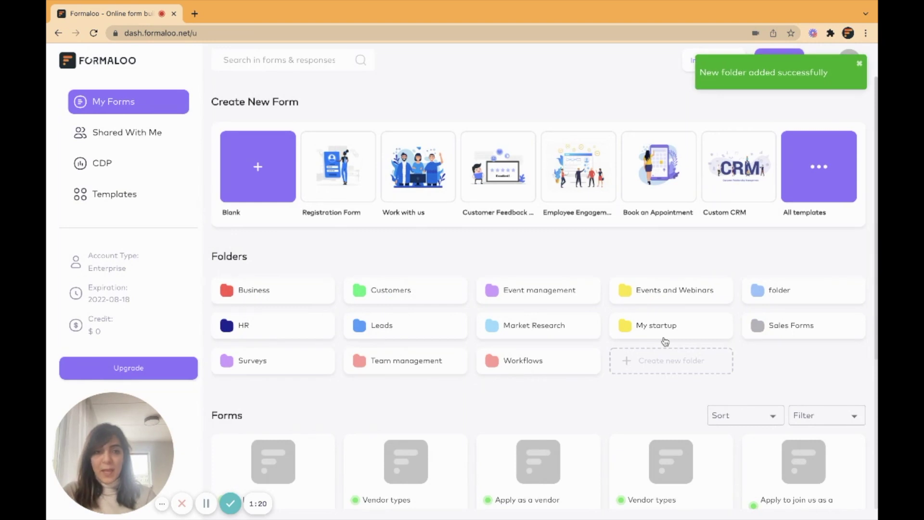
pyautogui.click(653, 330)
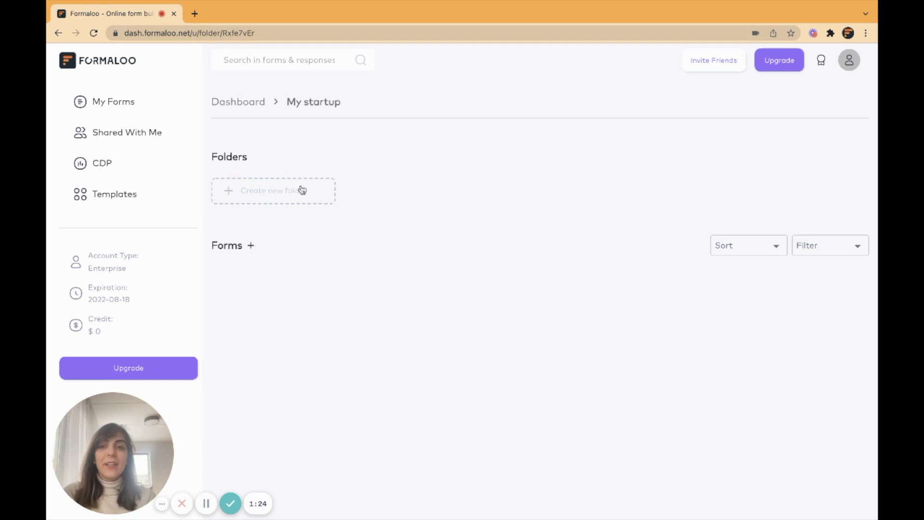
# Start a blank single-step form titled 'Newsletter subscription'.
pyautogui.click(253, 247)
pyautogui.click(256, 193)
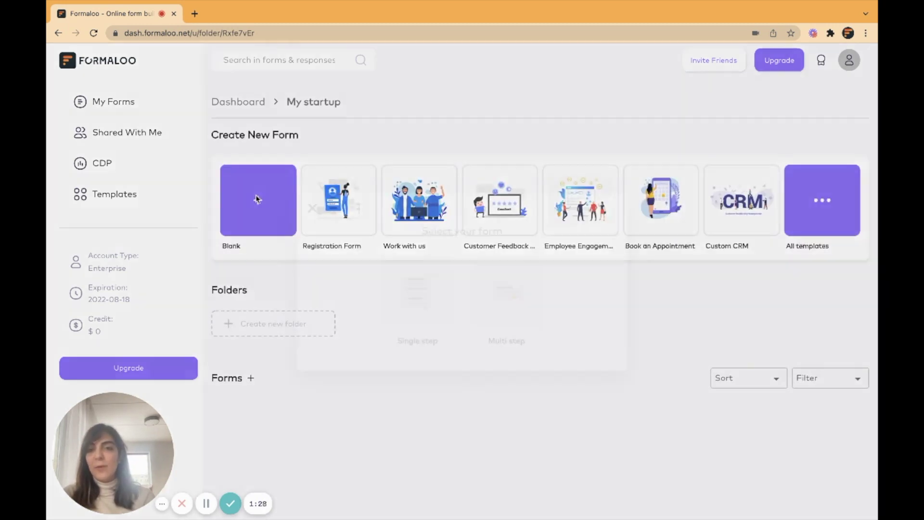
pyautogui.click(421, 297)
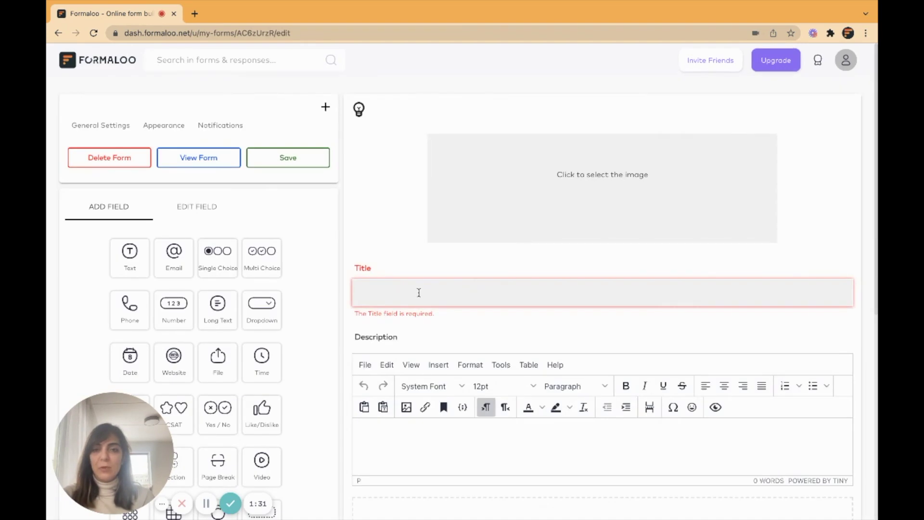
pyautogui.write('Newsletter subscription')
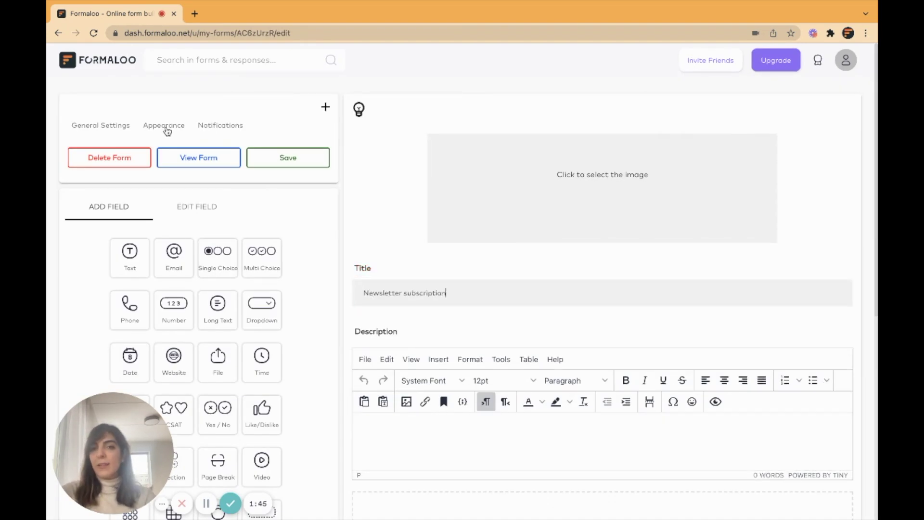
pyautogui.click(164, 126)
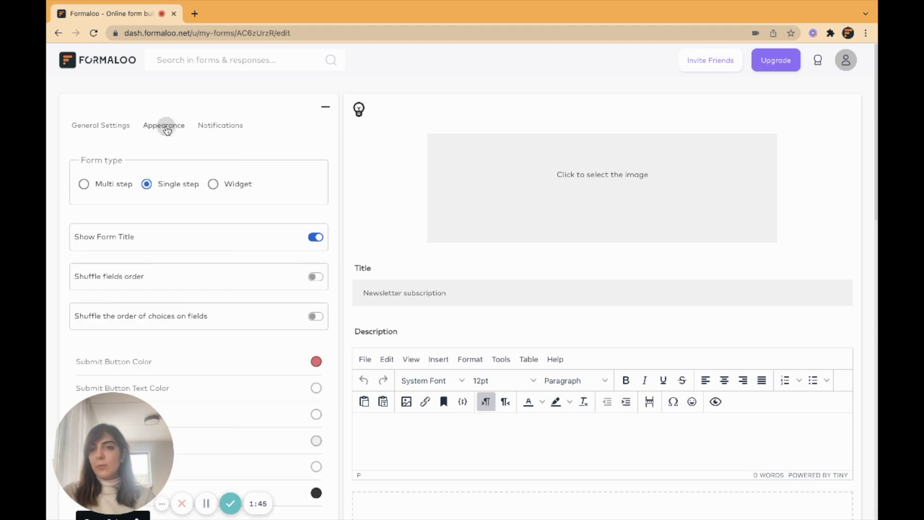
pyautogui.click(327, 111)
# Add a text question 'Hey there! What's your name?' and a required email question 'And your email?'.
pyautogui.scroll(-6, 543, 242)
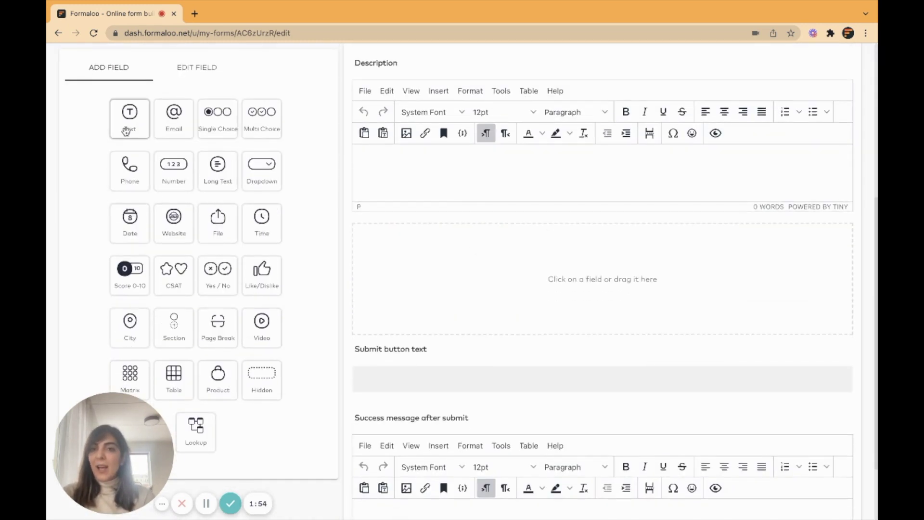
pyautogui.moveTo(130, 116); pyautogui.dragTo(503, 287)
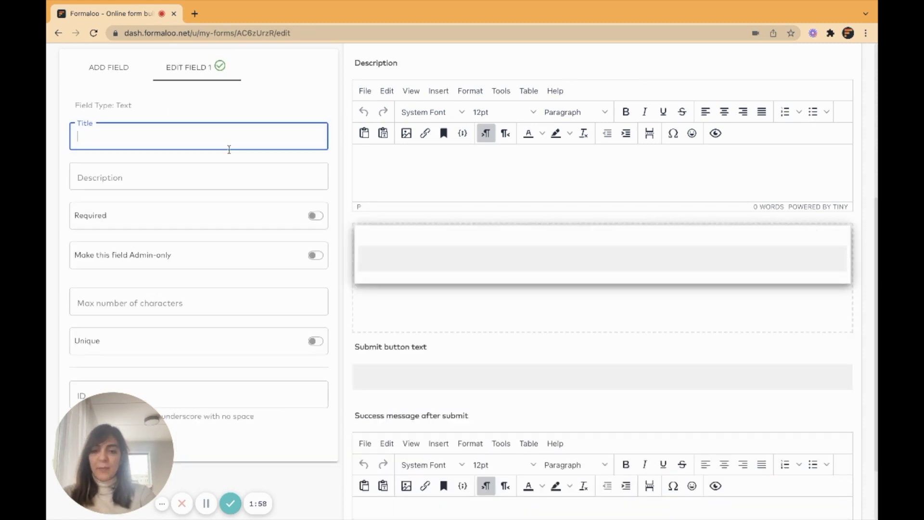
pyautogui.write("Hey there! What's your name?")
pyautogui.press('Return')
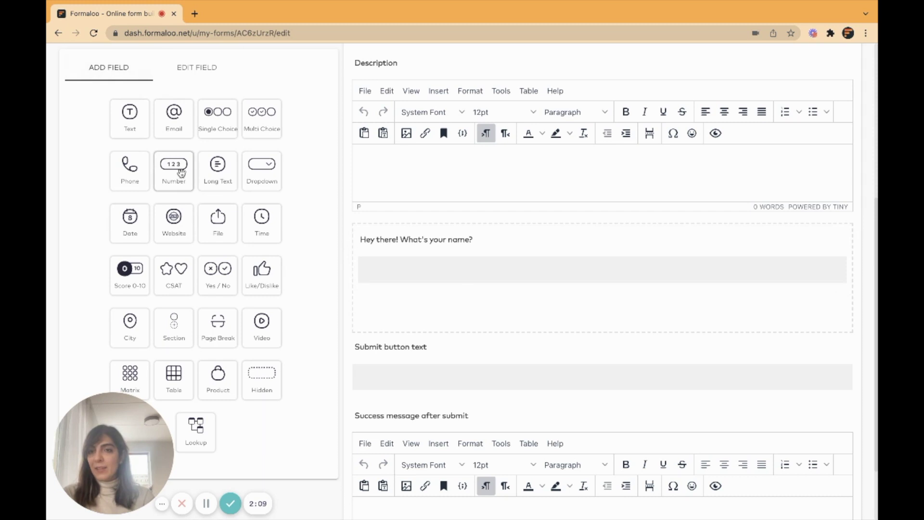
pyautogui.click(178, 123)
pyautogui.write('And your email?')
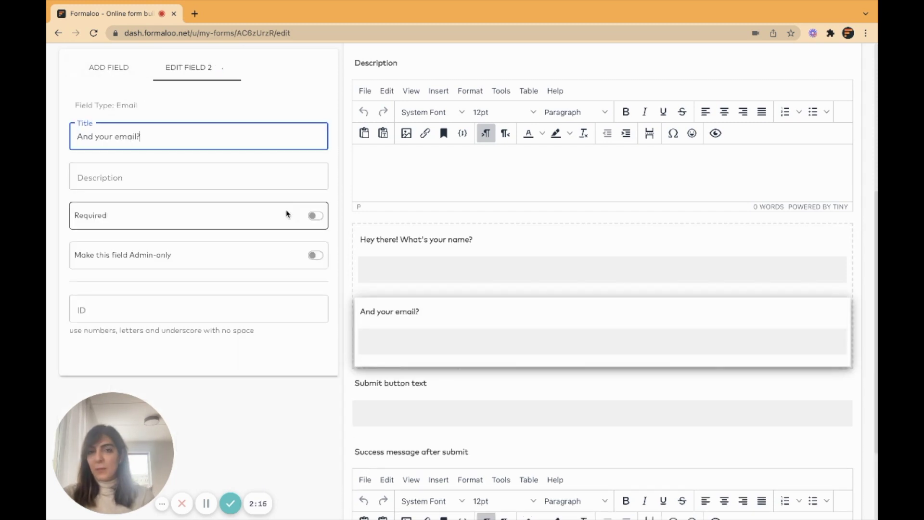
pyautogui.click(316, 217)
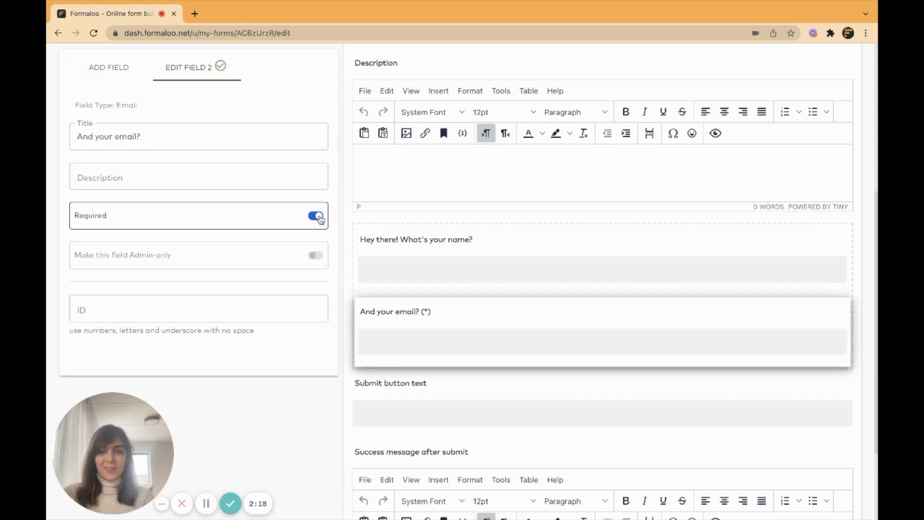
pyautogui.click(121, 71)
pyautogui.scroll(-2, 471, 262)
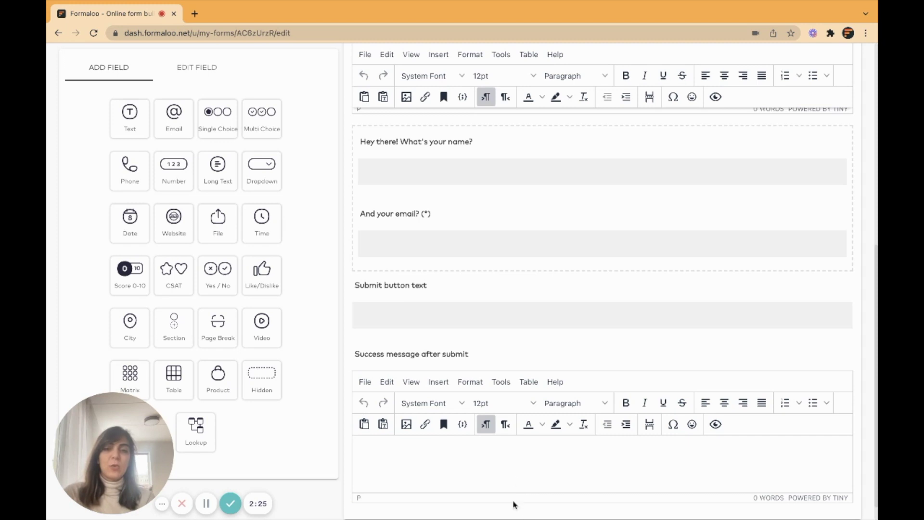
pyautogui.scroll(6, 552, 316)
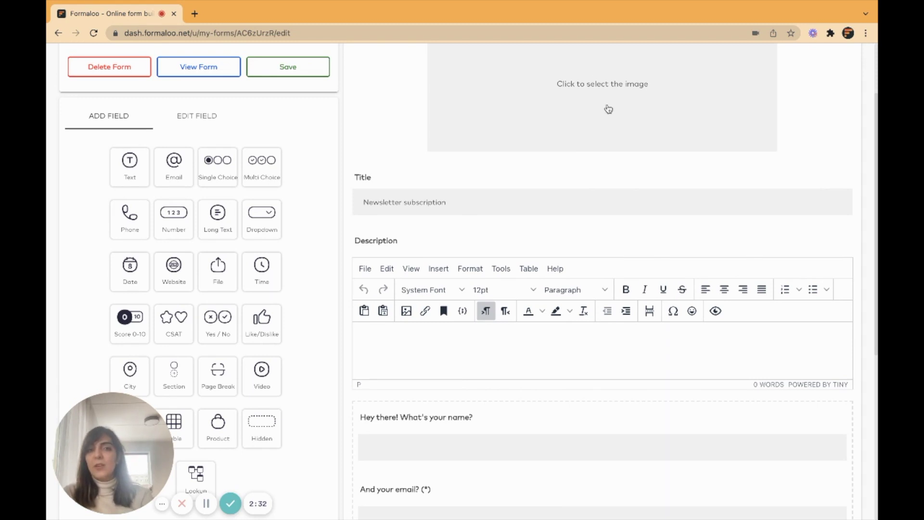
# Apply the light-blue Default Theme to the Newsletter subscription form.
pyautogui.scroll(2, 606, 113)
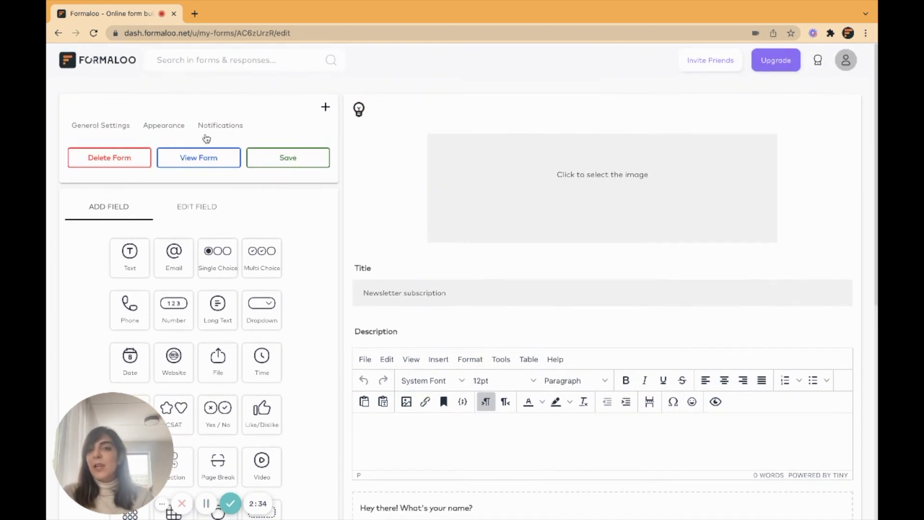
pyautogui.click(173, 126)
pyautogui.scroll(-5, 231, 273)
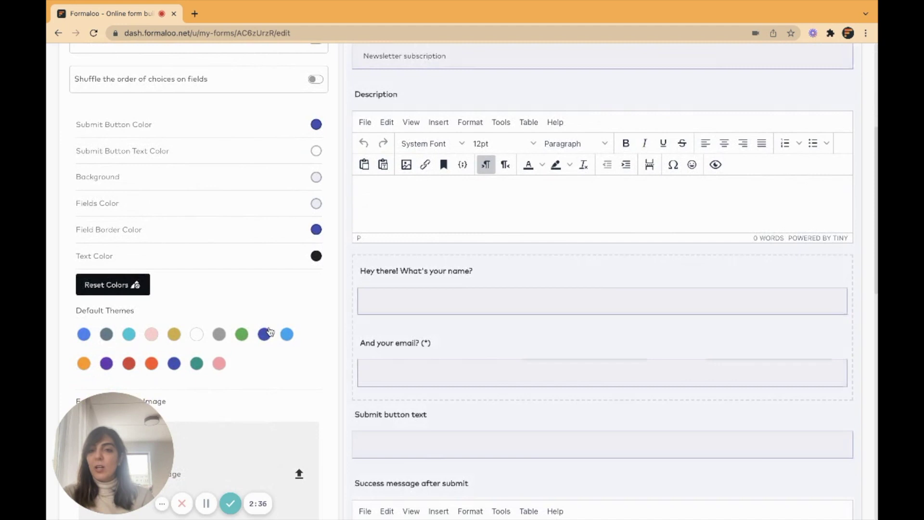
pyautogui.scroll(-1, 265, 332)
pyautogui.scroll(-2, 288, 278)
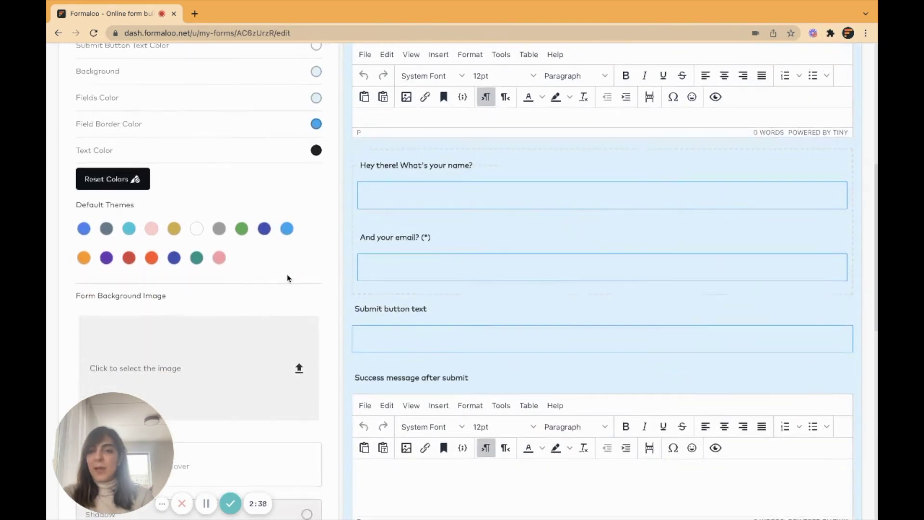
pyautogui.scroll(-2, 211, 350)
pyautogui.scroll(1, 212, 351)
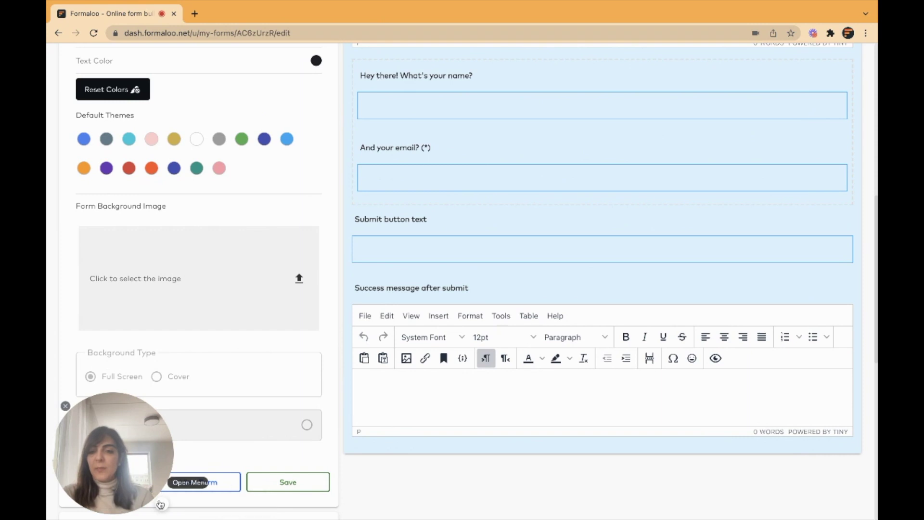
# Save the form, preview the live version, then return to the editor.
pyautogui.click(294, 483)
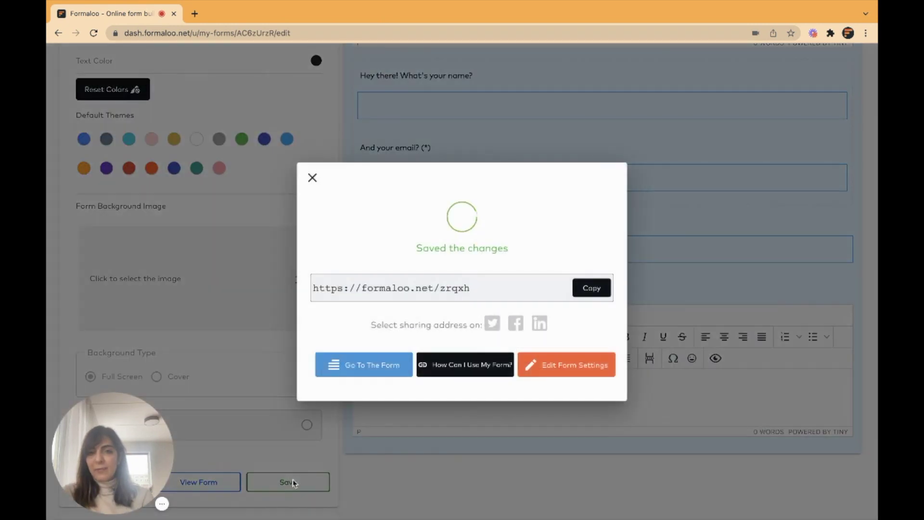
pyautogui.click(379, 362)
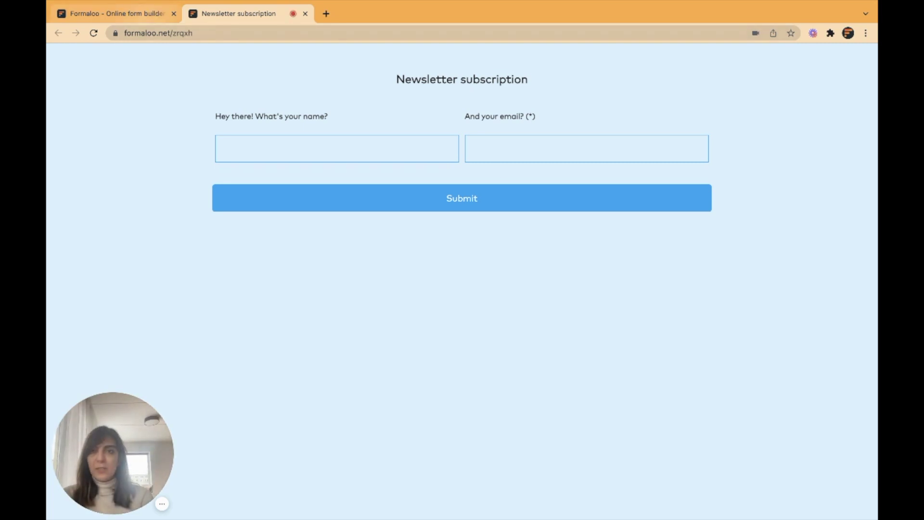
pyautogui.click(144, 15)
pyautogui.click(313, 180)
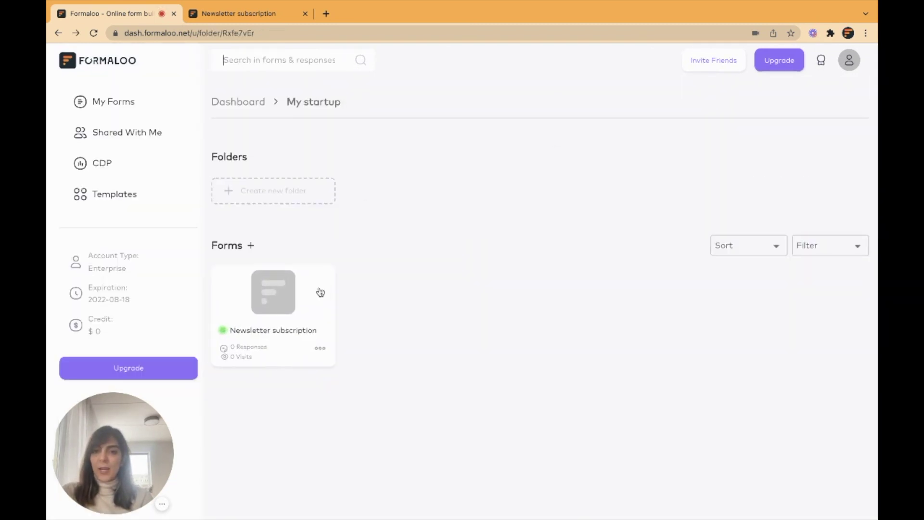
# Start another blank multi-step form and enter its title.
pyautogui.click(251, 245)
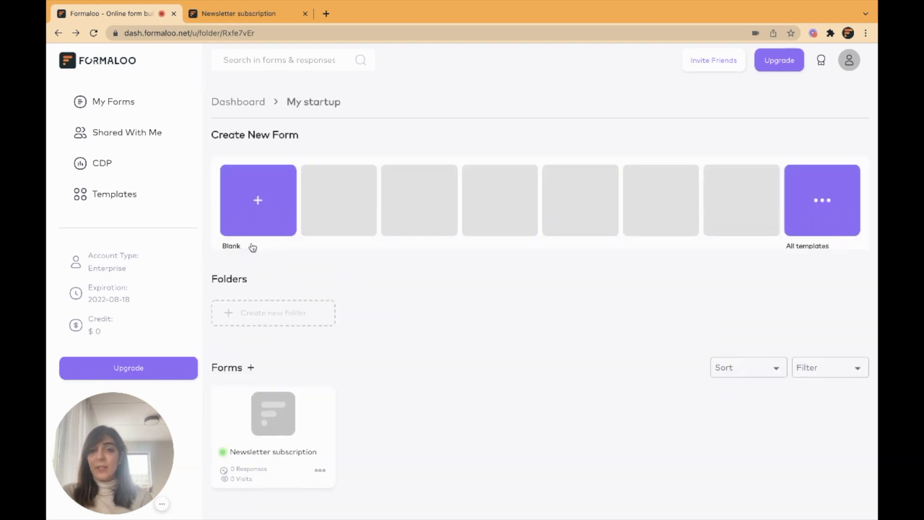
pyautogui.click(253, 196)
pyautogui.click(502, 300)
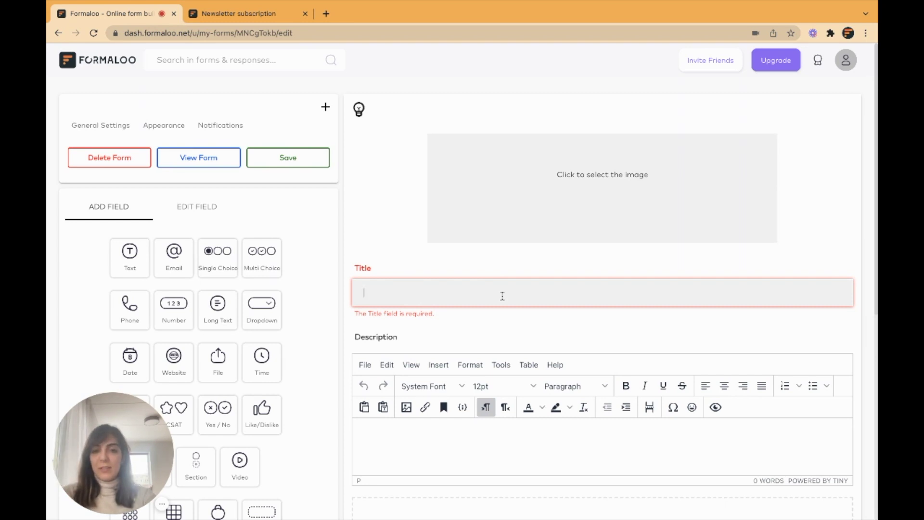
pyautogui.write('Newsletter')
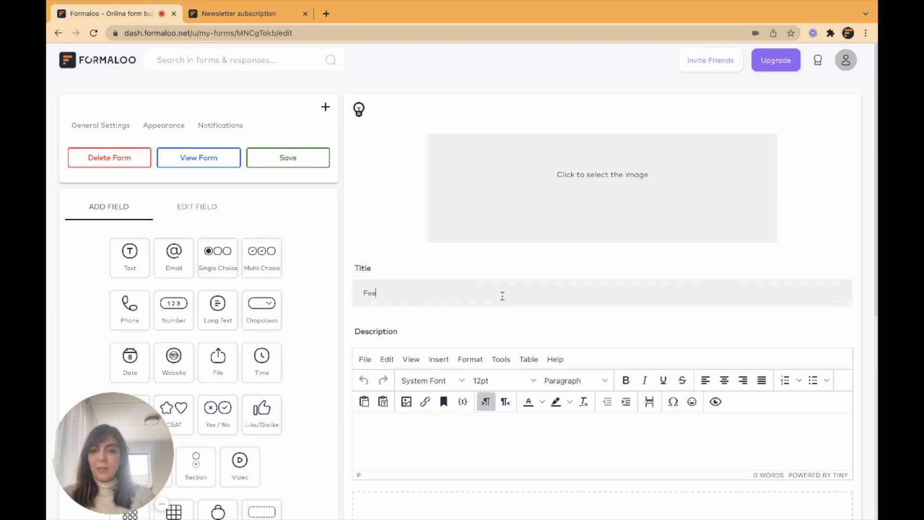
# Add a required long-text question 'How do you feel about the website so far' and save.
pyautogui.scroll(-3, 191, 176)
pyautogui.moveTo(218, 170); pyautogui.dragTo(490, 221)
pyautogui.write('How do you feel about the website so far?')
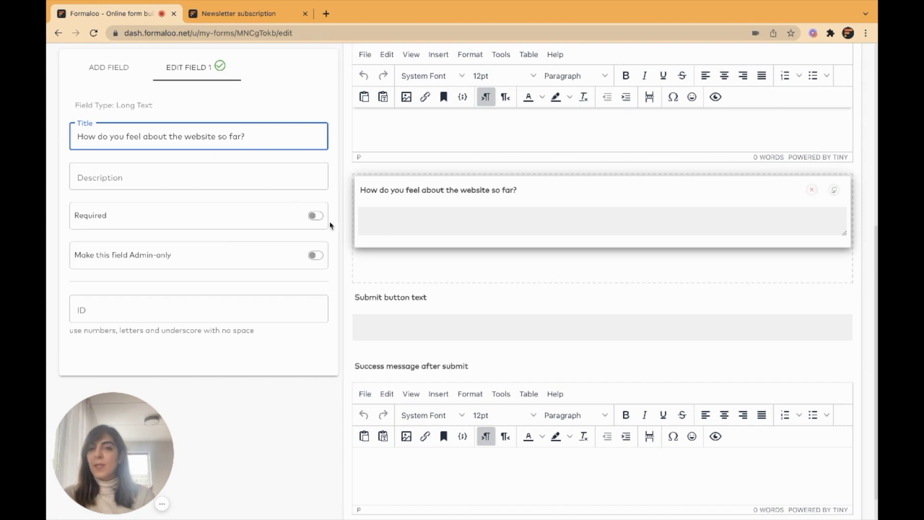
pyautogui.click(316, 216)
pyautogui.click(109, 68)
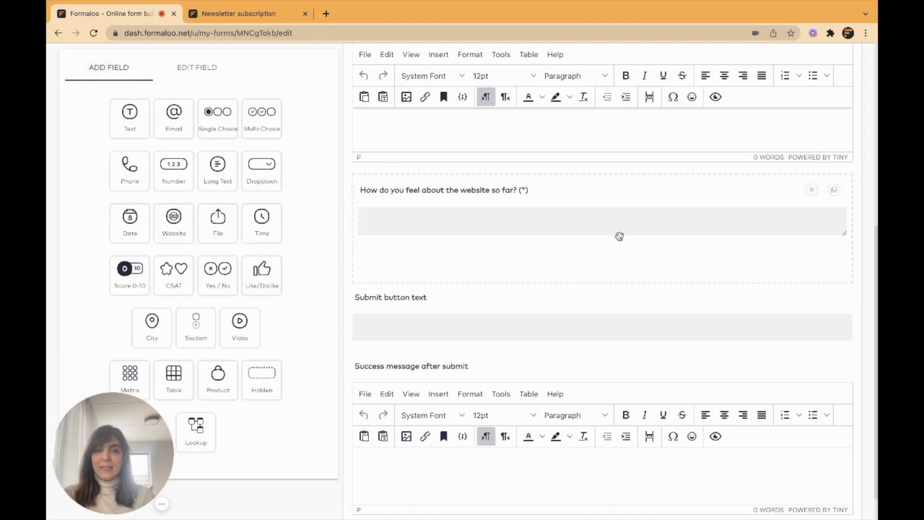
pyautogui.scroll(5, 620, 236)
pyautogui.click(305, 160)
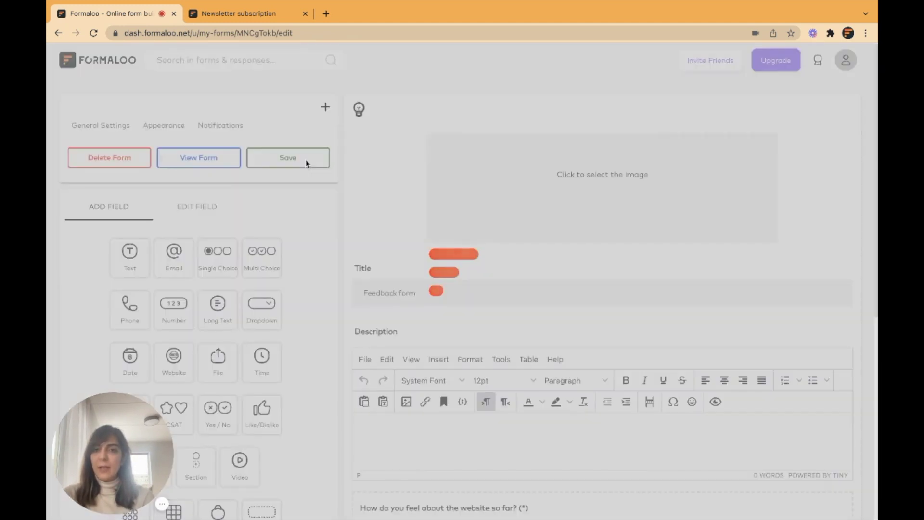
pyautogui.click(312, 178)
# Apply the purple default colour theme and start the live Feedback form.
pyautogui.click(163, 126)
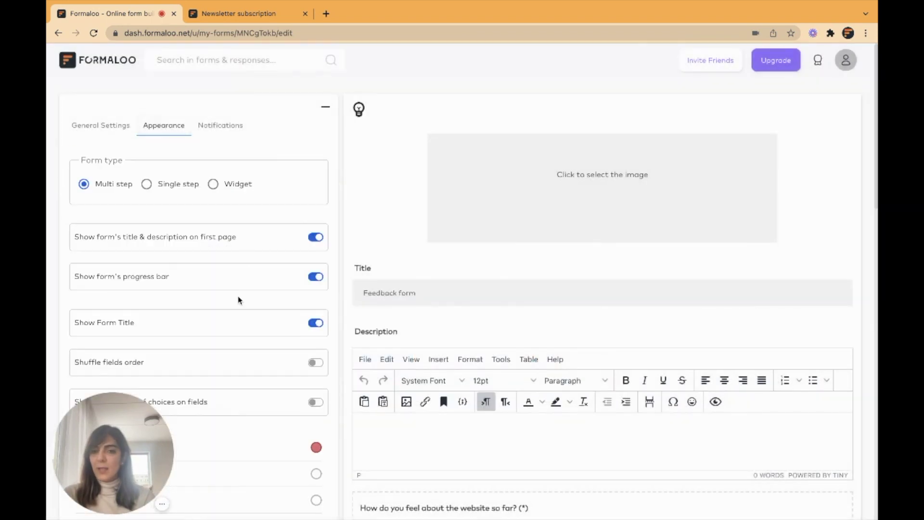
pyautogui.scroll(-5, 238, 300)
pyautogui.click(264, 438)
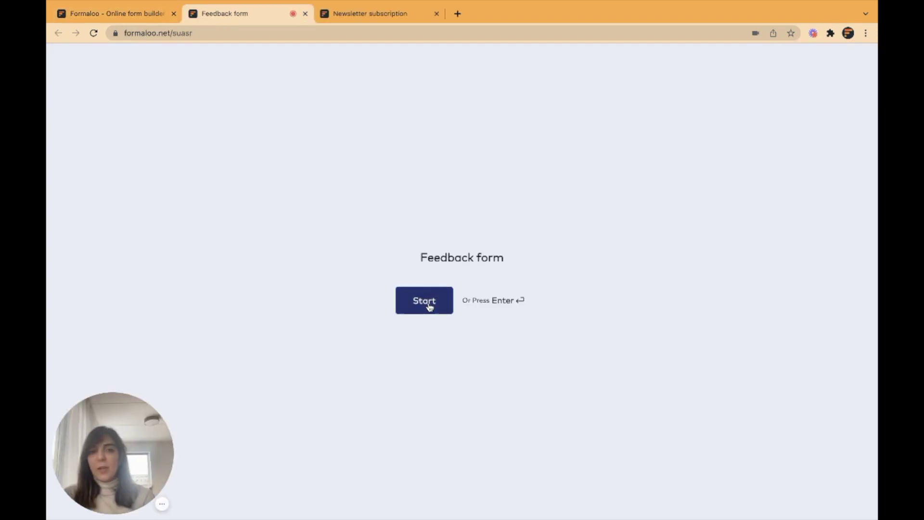
pyautogui.click(429, 303)
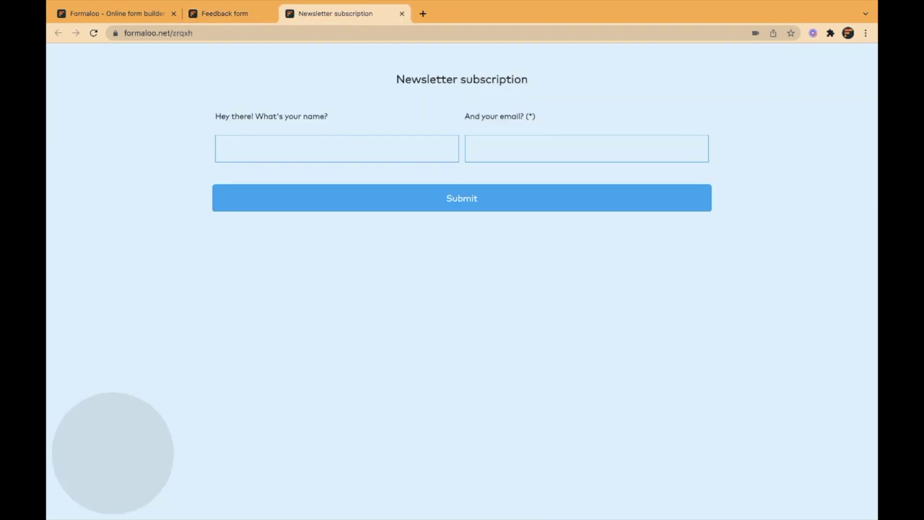
# Compare the live Newsletter subscription and Feedback forms, then return to the Formaloo editor.
pyautogui.hotkey('ctrl', 'shift', 'pageup')
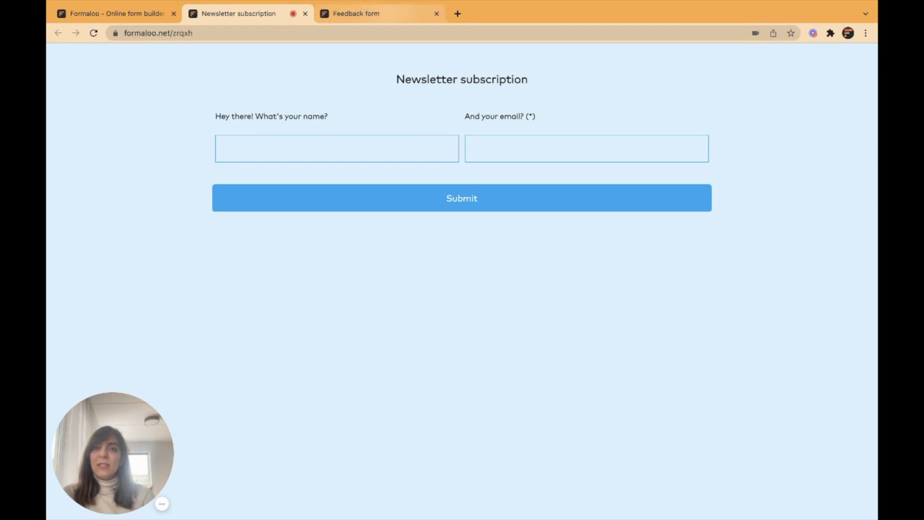
pyautogui.click(356, 13)
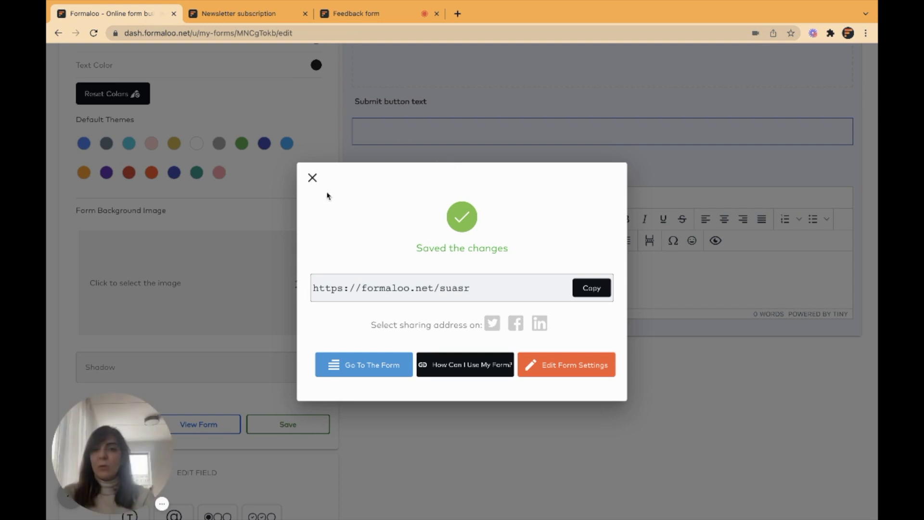
pyautogui.click(312, 178)
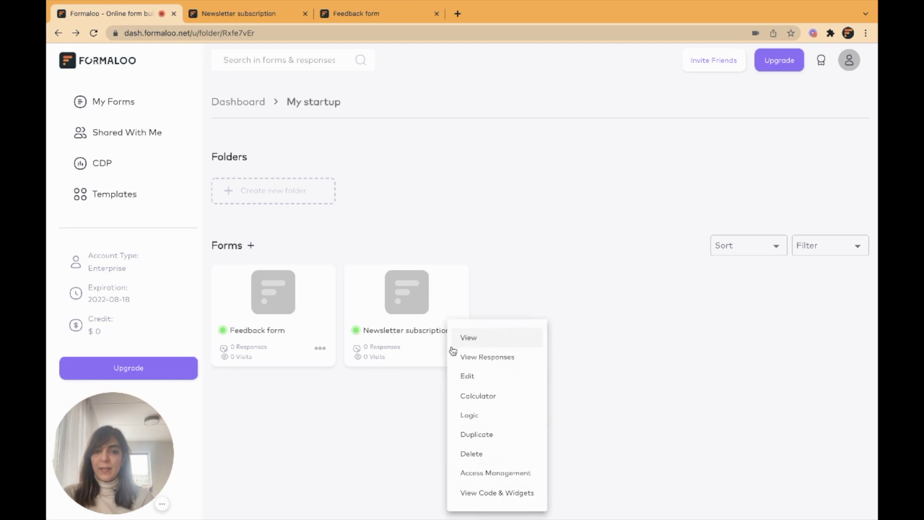
pyautogui.click(469, 377)
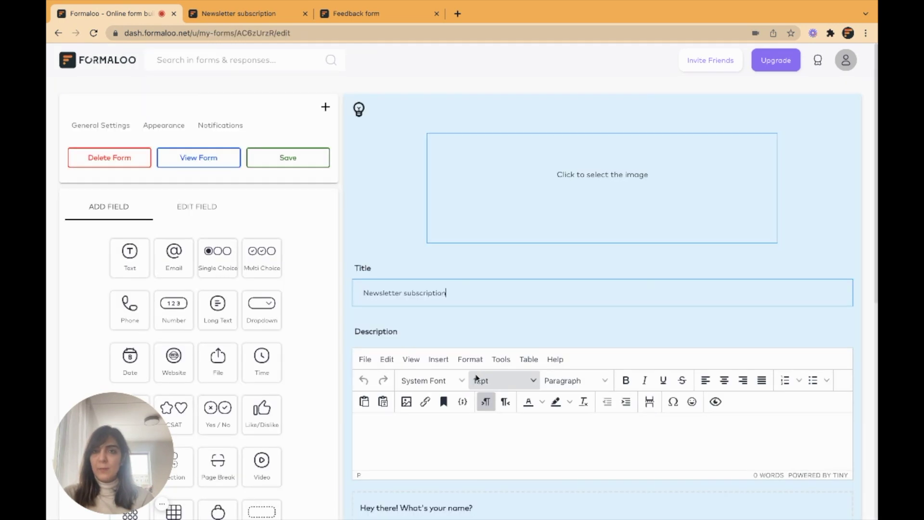
pyautogui.click(92, 127)
pyautogui.scroll(-3, 250, 333)
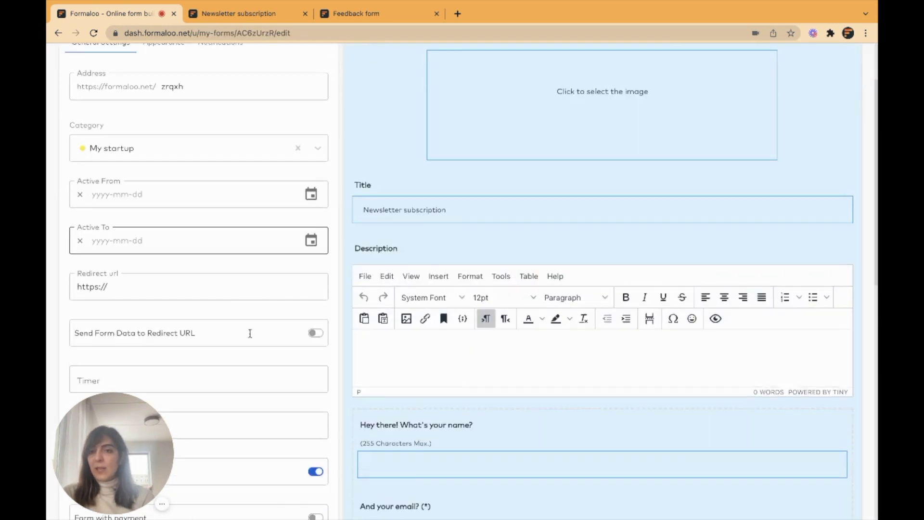
pyautogui.click(104, 211)
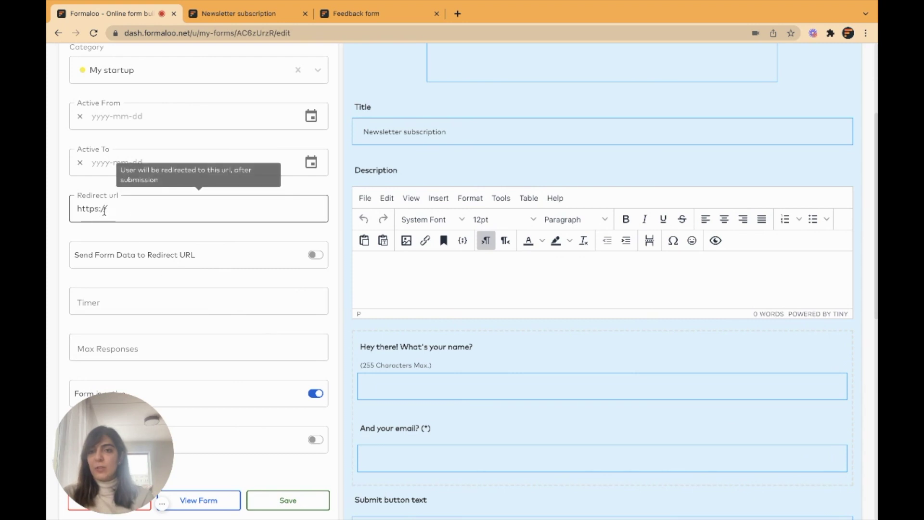
pyautogui.click(356, 13)
pyautogui.click(335, 31)
pyautogui.hotkey('ctrl', 'c')
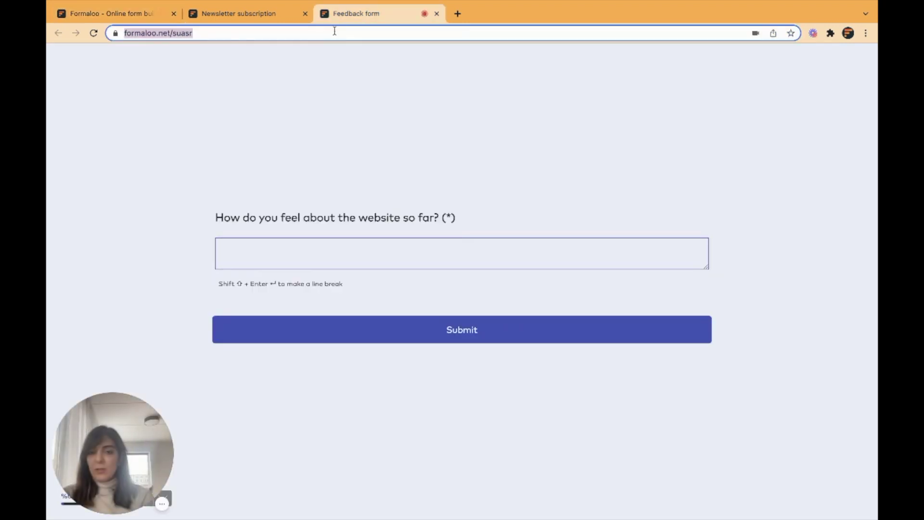
pyautogui.click(116, 13)
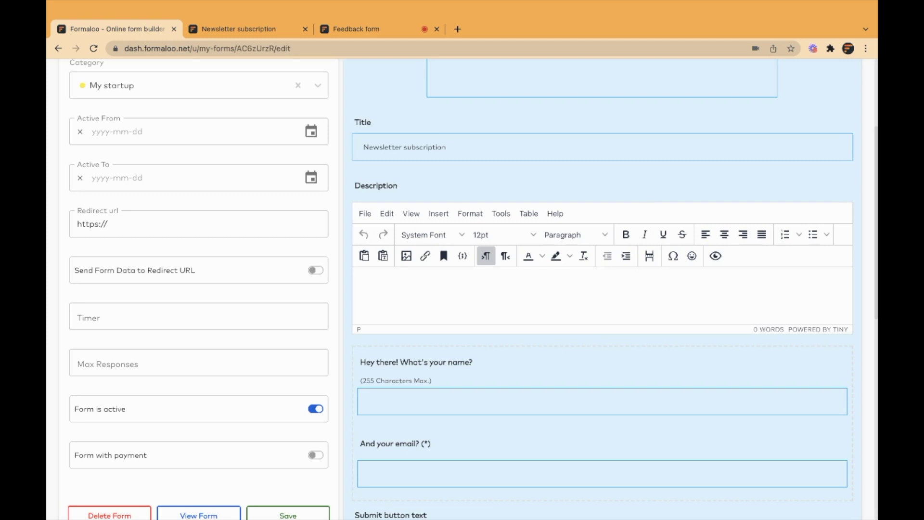
pyautogui.tripleClick(191, 206)
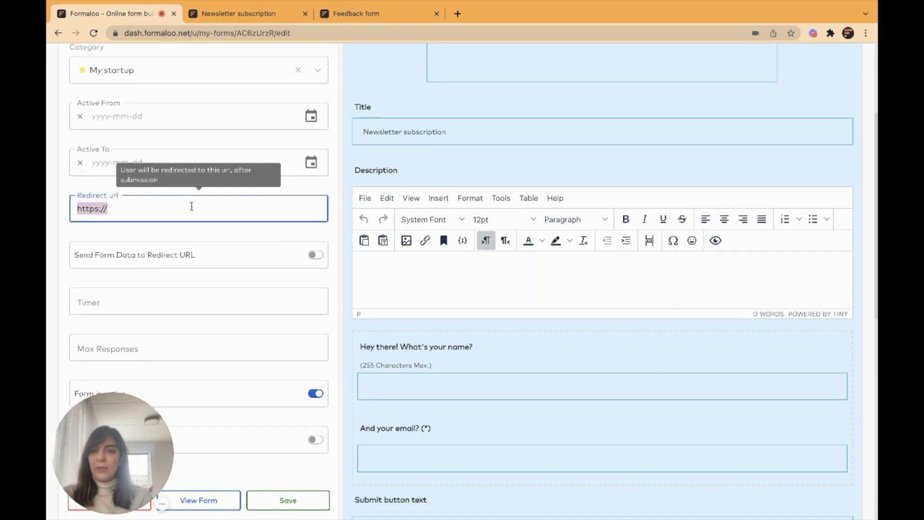
pyautogui.hotkey('ctrl', 'v')
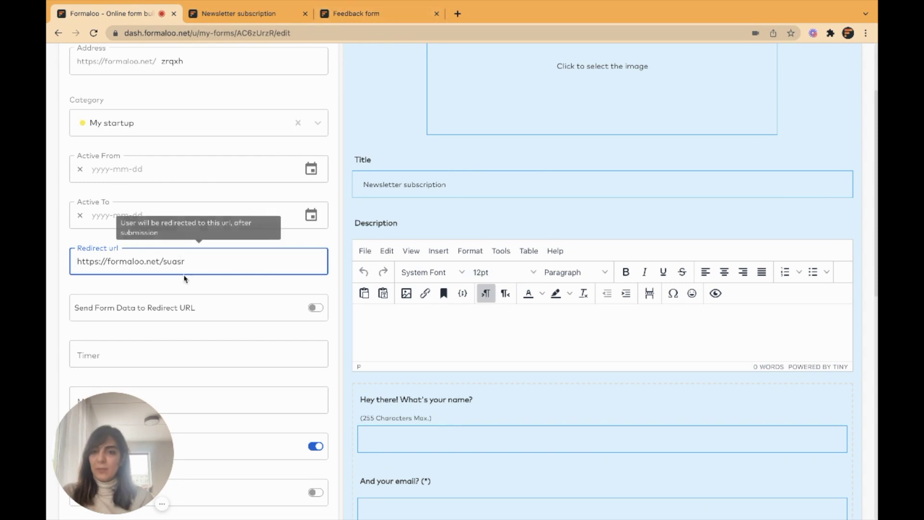
# Enable Send Form Data to Redirect URL and save the settings.
pyautogui.scroll(-2, 184, 278)
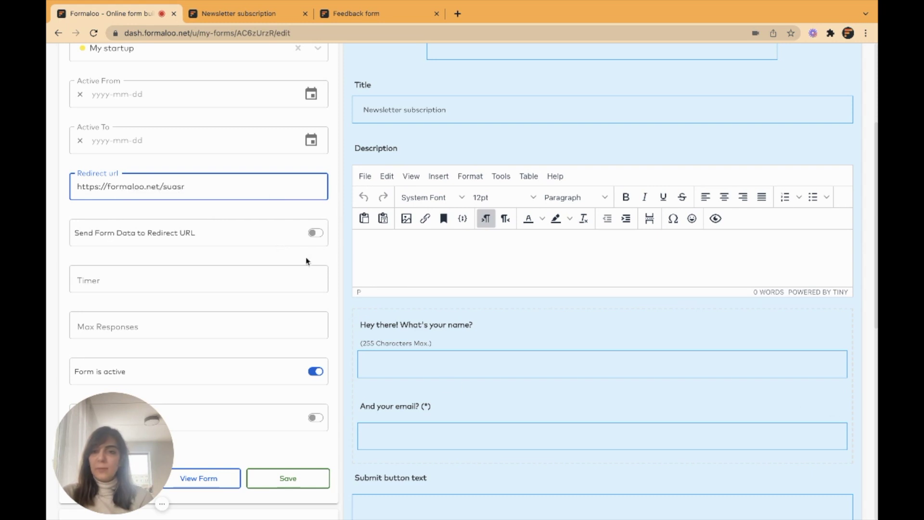
pyautogui.click(316, 234)
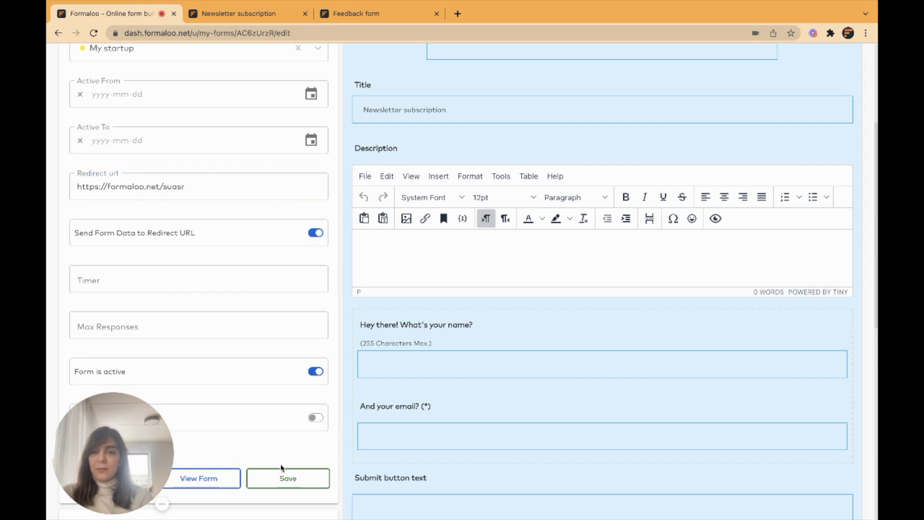
pyautogui.click(286, 479)
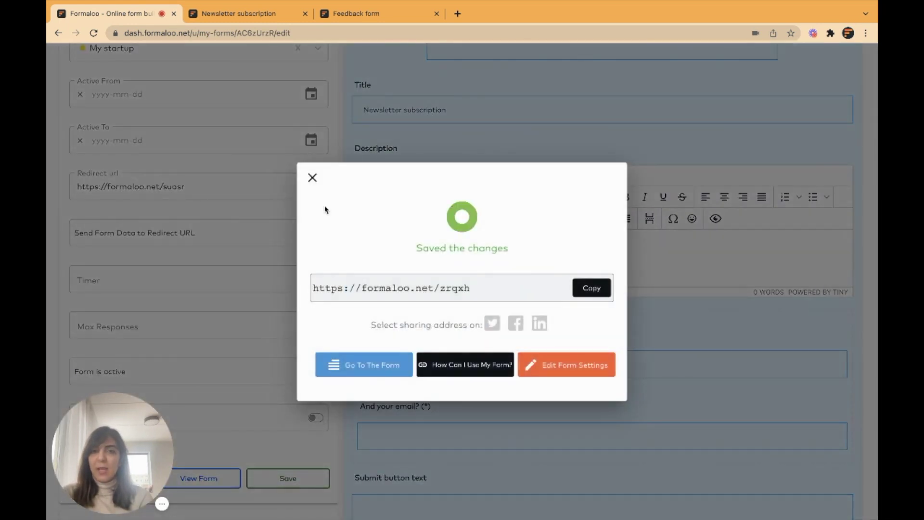
pyautogui.click(313, 179)
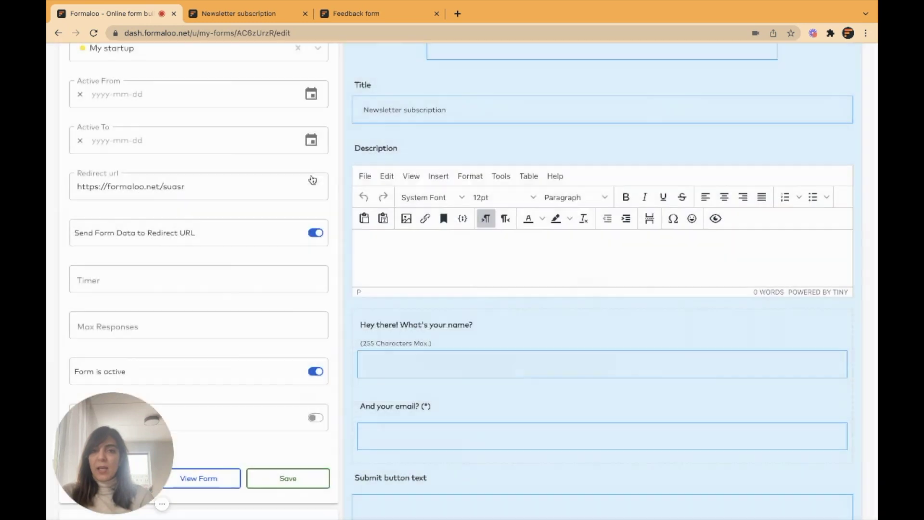
pyautogui.scroll(5, 318, 173)
# Set the email question's ID to 'email'.
pyautogui.click(324, 107)
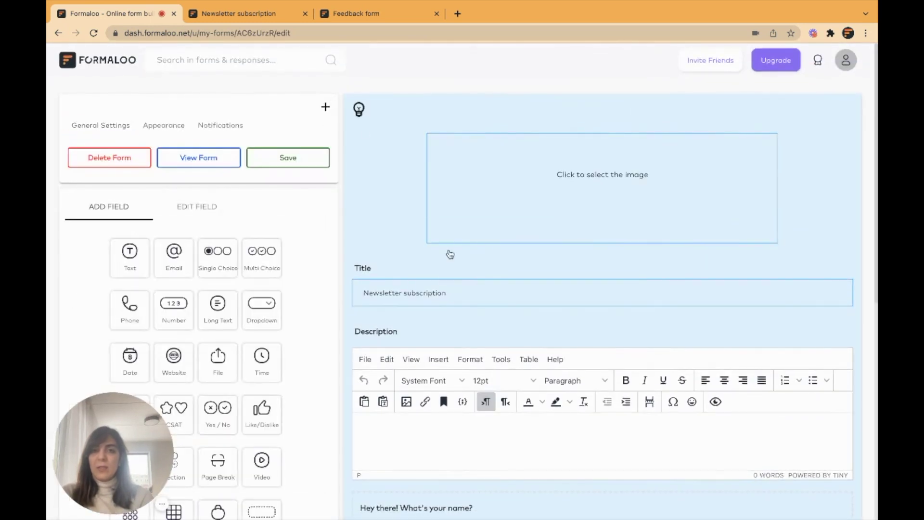
pyautogui.scroll(-6, 450, 254)
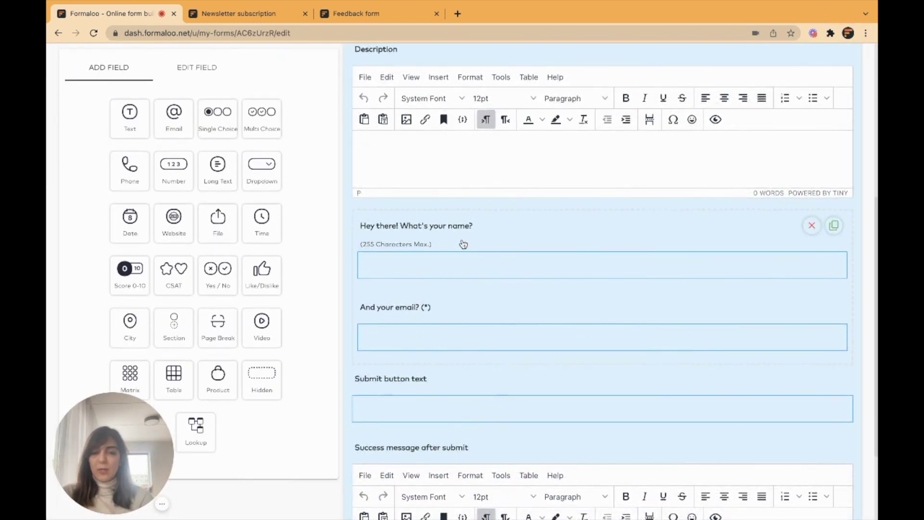
pyautogui.click(417, 308)
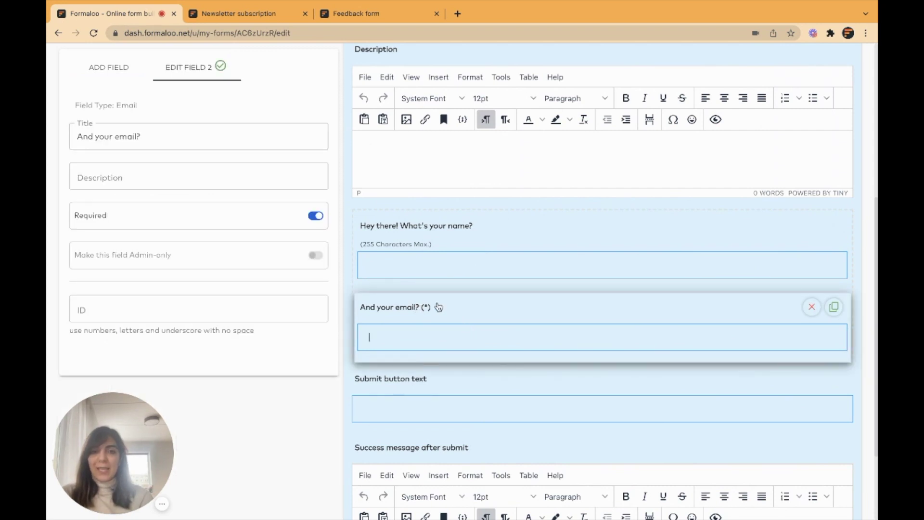
pyautogui.click(272, 305)
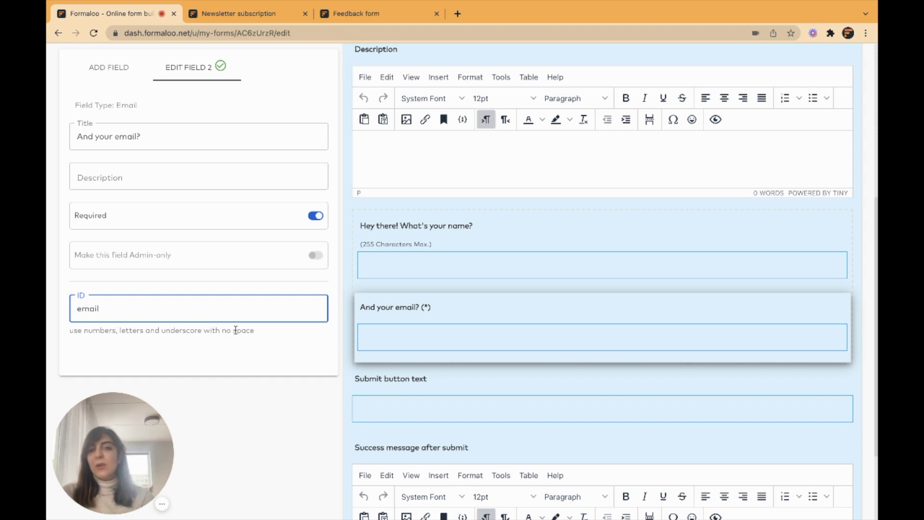
pyautogui.moveTo(379, 311)
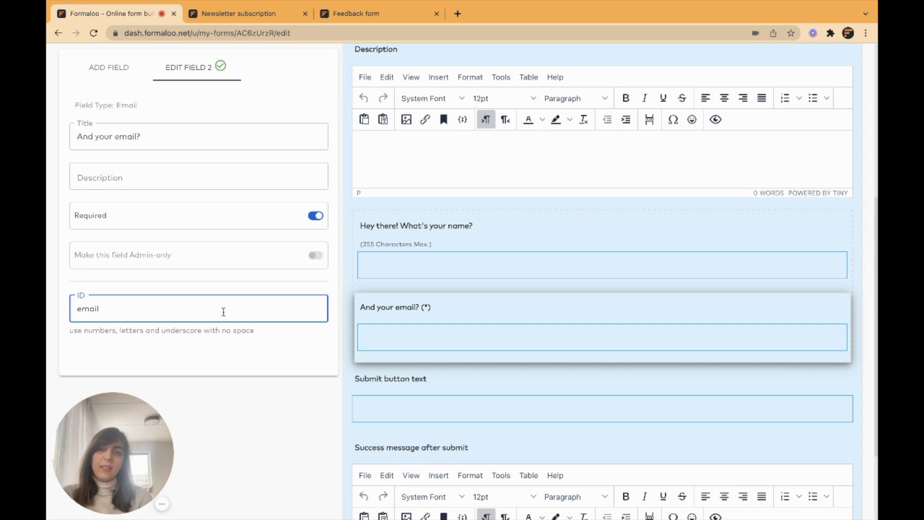
pyautogui.moveTo(426, 307)
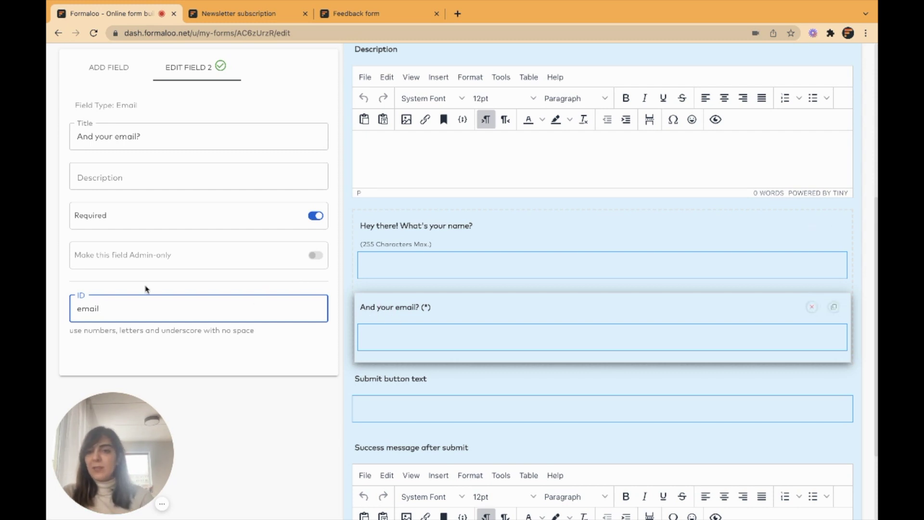
pyautogui.moveTo(76, 310); pyautogui.dragTo(110, 310)
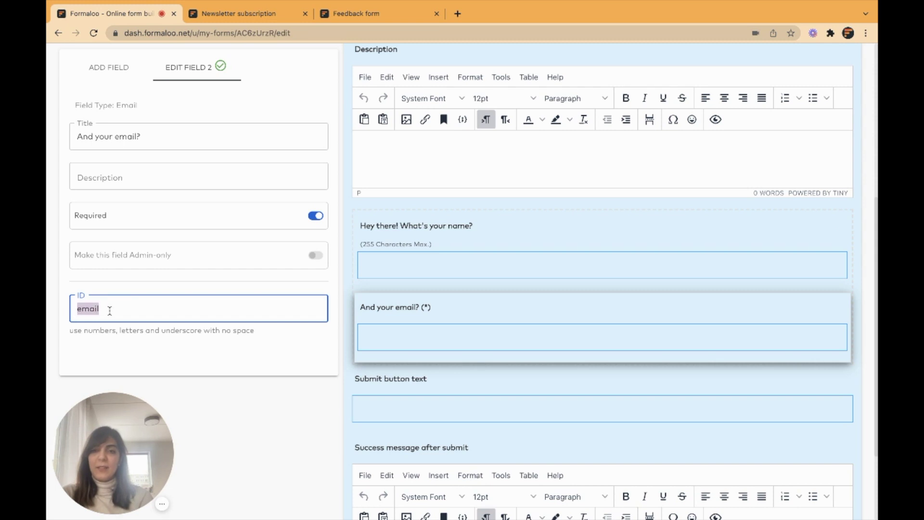
pyautogui.scroll(3, 411, 274)
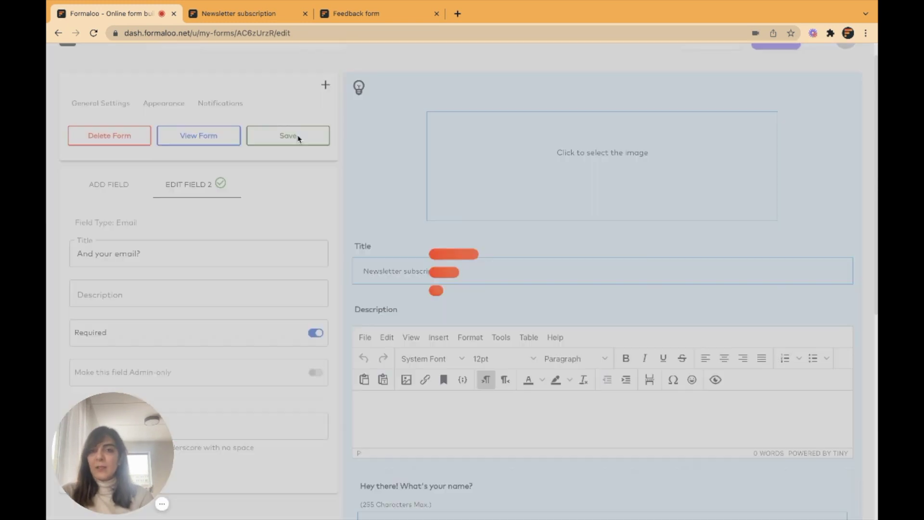
# Save the field change and return to the My startup forms list.
pyautogui.click(297, 137)
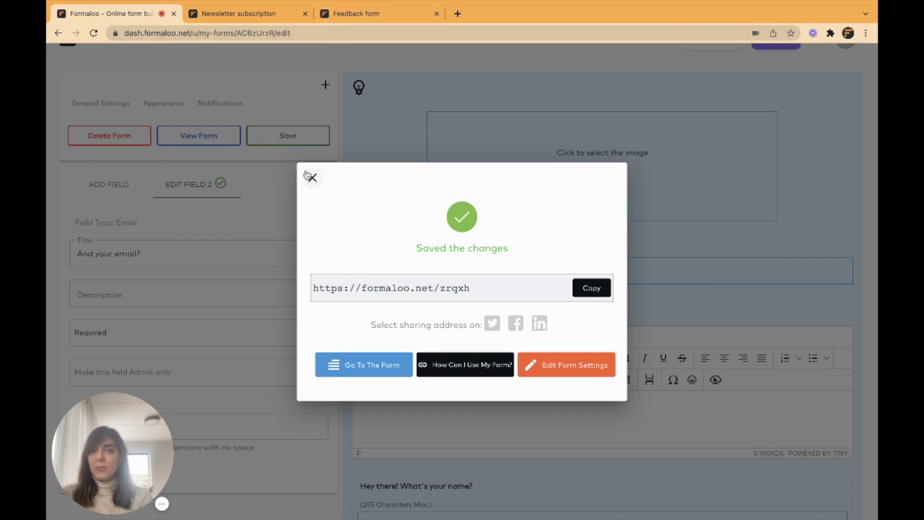
pyautogui.click(312, 178)
pyautogui.hscroll(-5, 434, 142)
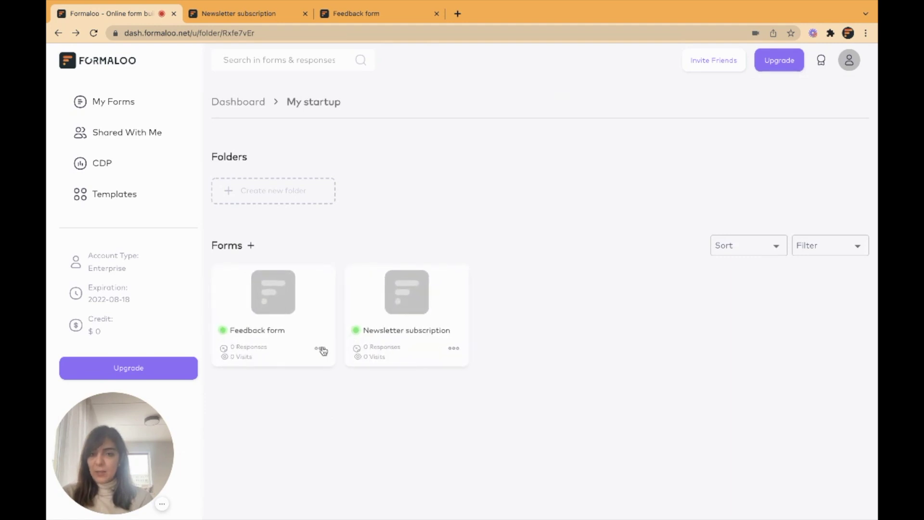
# Open the Feedback form in the editor.
pyautogui.click(320, 349)
pyautogui.click(337, 375)
pyautogui.scroll(-10, 465, 379)
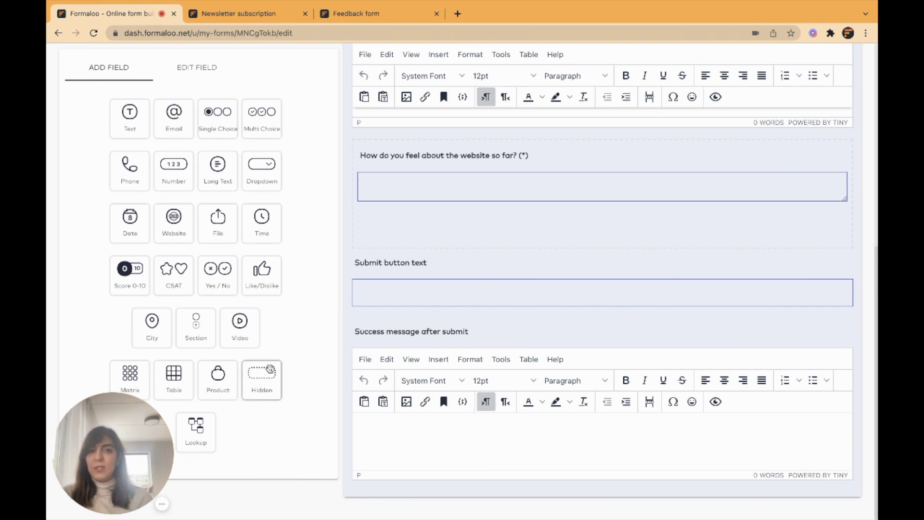
# Add a hidden field 'email sent from the newsletter form' with ID 'email' and save.
pyautogui.moveTo(271, 370); pyautogui.dragTo(349, 167)
pyautogui.write('email sent from the newsletter form')
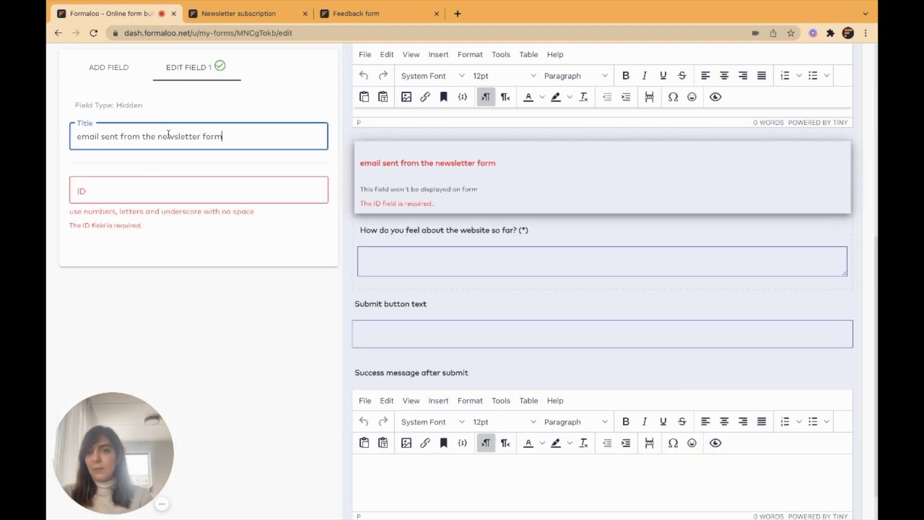
pyautogui.click(160, 189)
pyautogui.write('email')
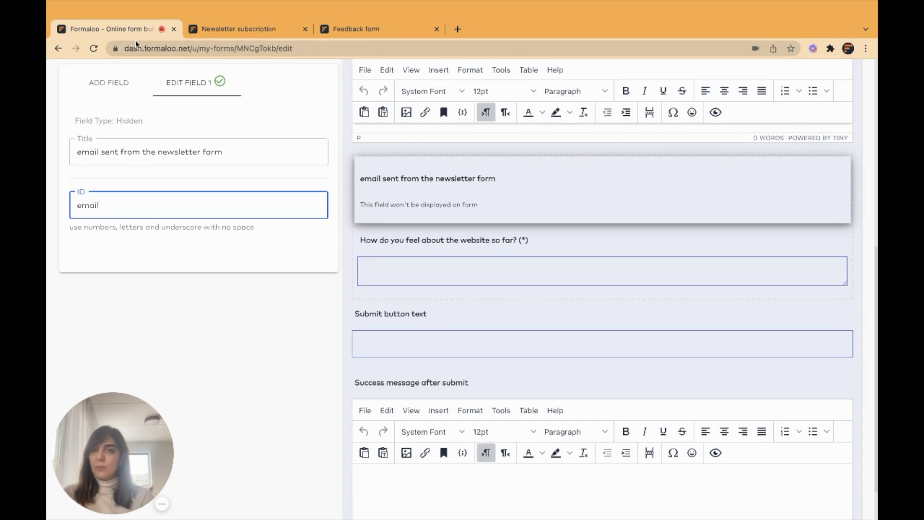
pyautogui.click(111, 70)
pyautogui.scroll(3, 517, 138)
pyautogui.click(308, 163)
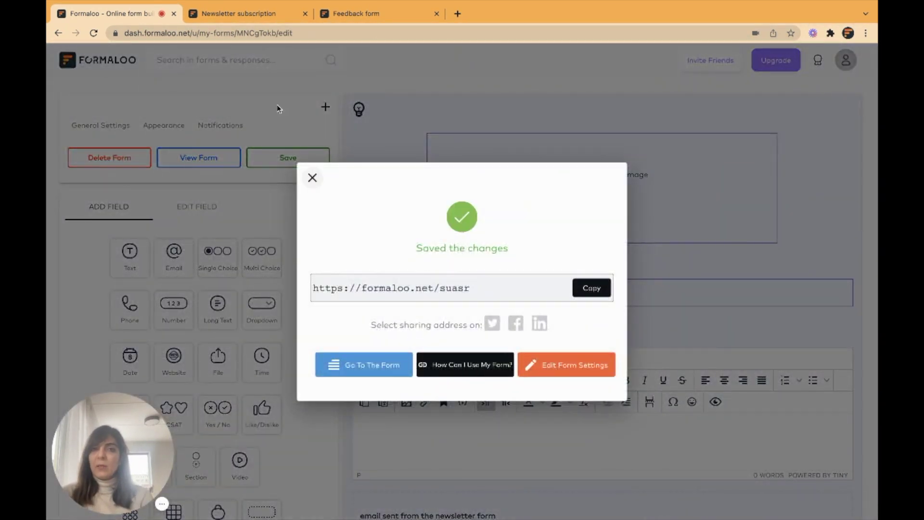
# Submit the live Newsletter subscription form with a test subscriber's name and e-mail address.
pyautogui.hotkey('ctrl', 'Tab')
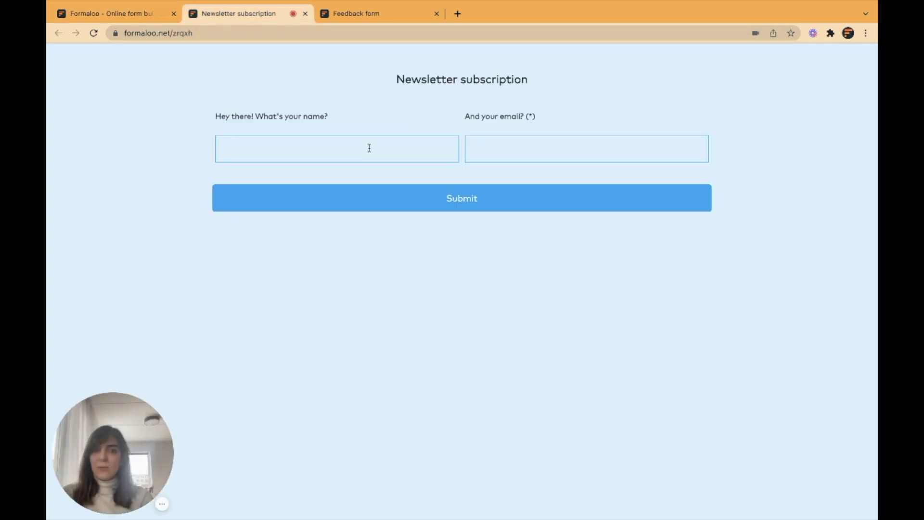
pyautogui.click(326, 153)
pyautogui.write('Mehrnoosh')
pyautogui.press('Tab')
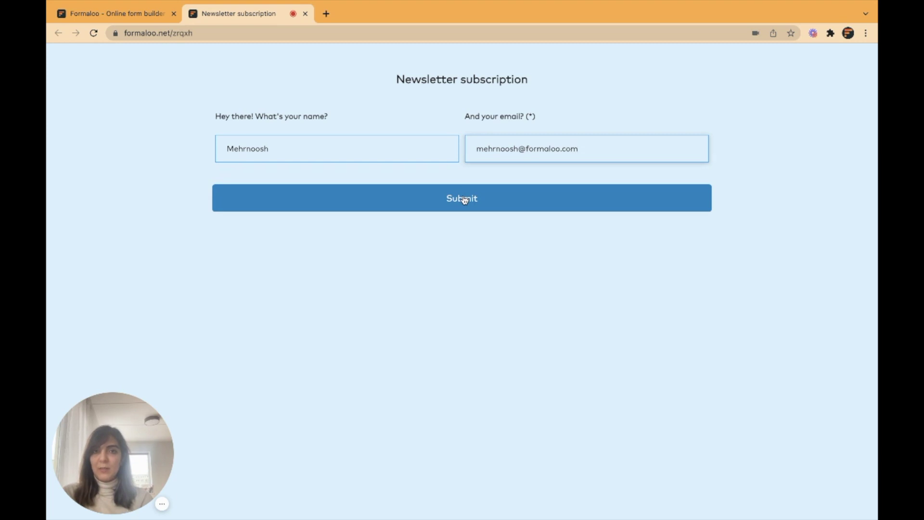
pyautogui.click(465, 200)
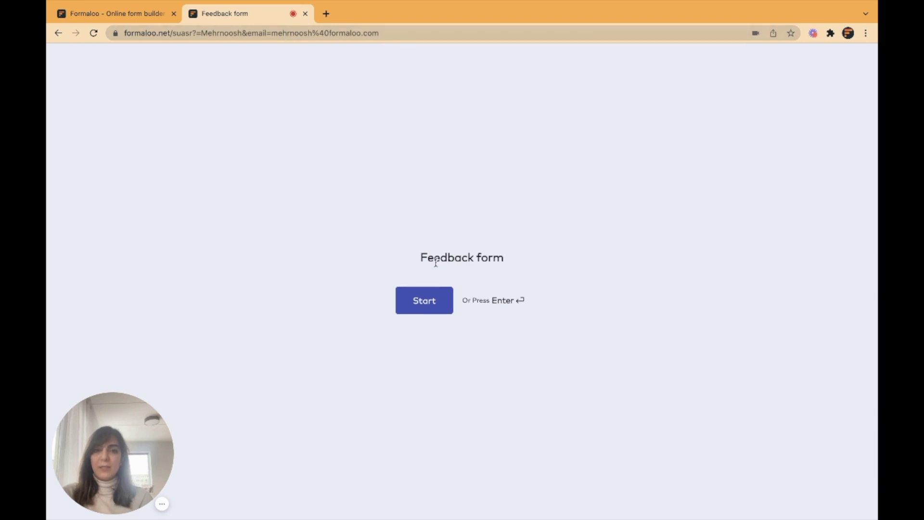
# Answer the Feedback form with 'It's been good :)', submit, and return to the dashboard tab.
pyautogui.click(424, 301)
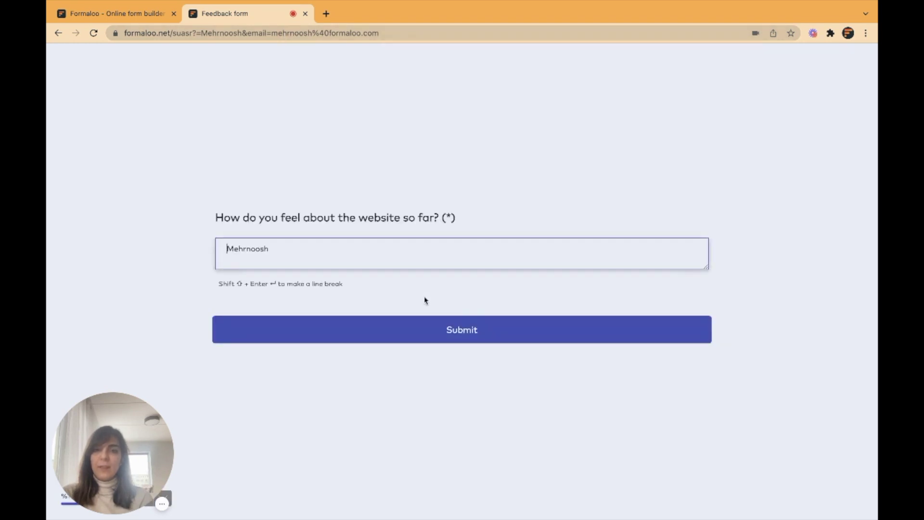
pyautogui.press('super+a')
pyautogui.write("It's been good :)")
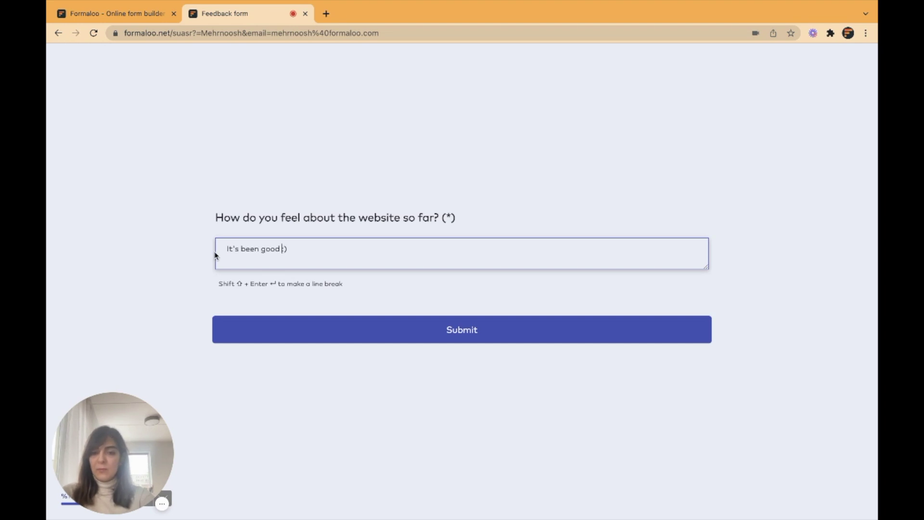
pyautogui.click(477, 337)
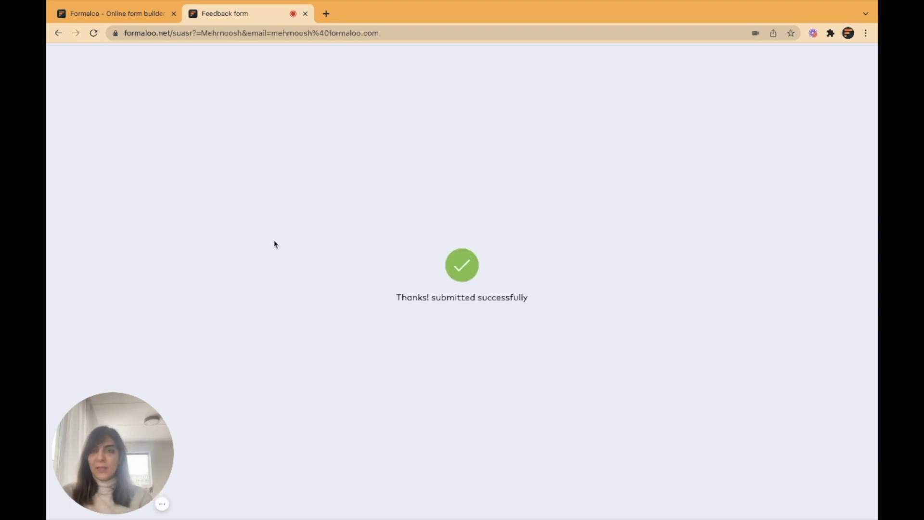
pyautogui.hotkey('ctrl', 'shift', 'Tab')
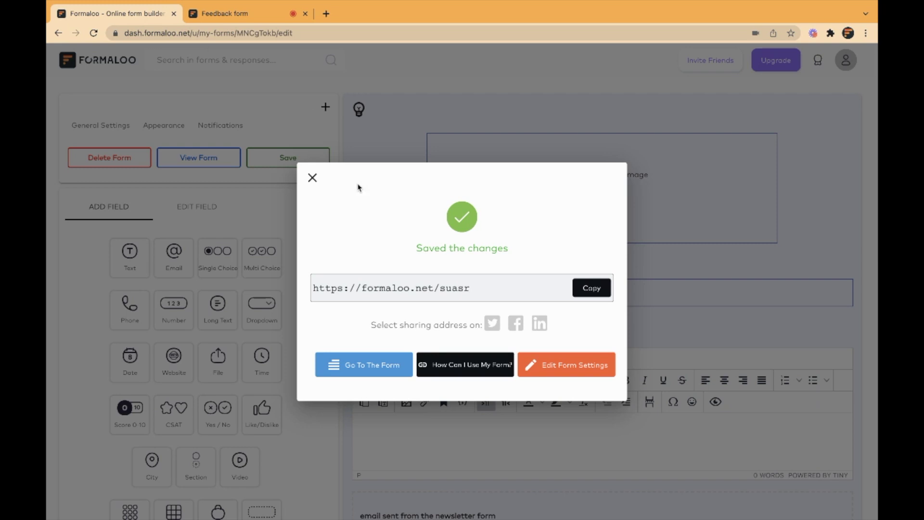
# Check the Newsletter subscription responses list, then go back to the My startup folder.
pyautogui.click(312, 180)
pyautogui.click(102, 53)
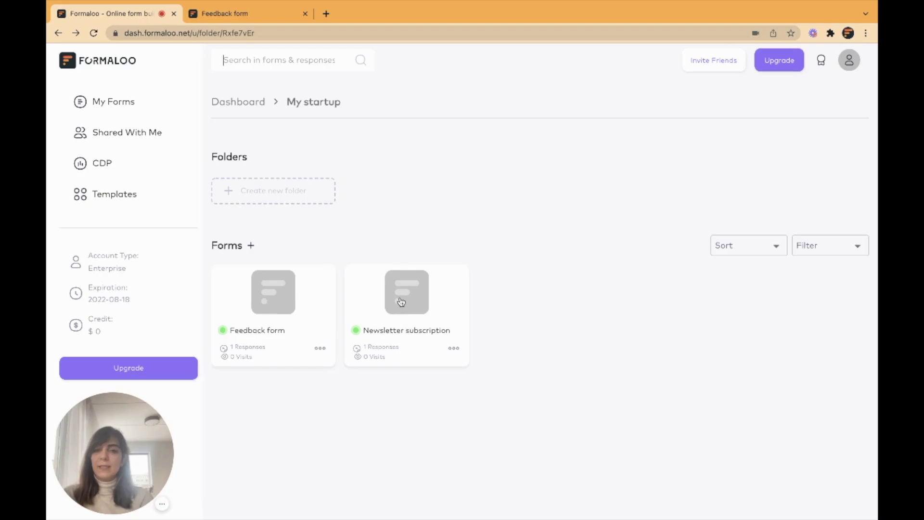
pyautogui.click(401, 301)
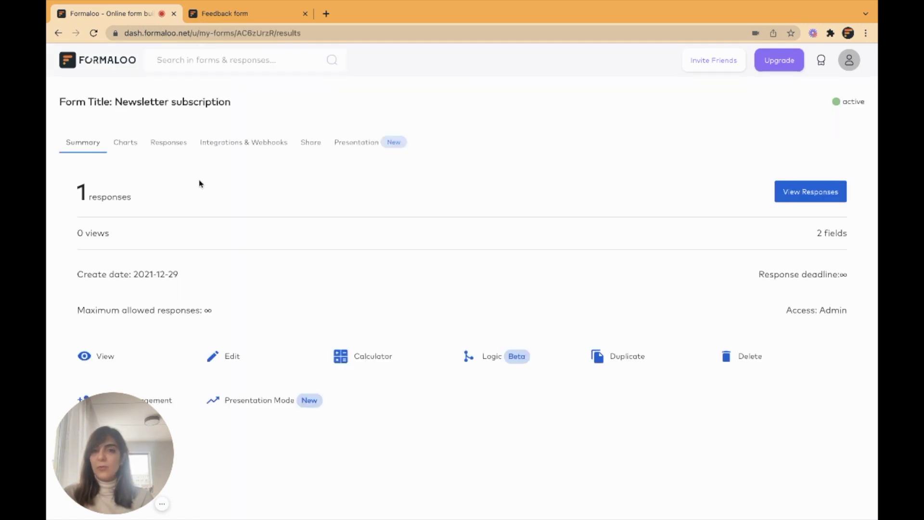
pyautogui.click(169, 145)
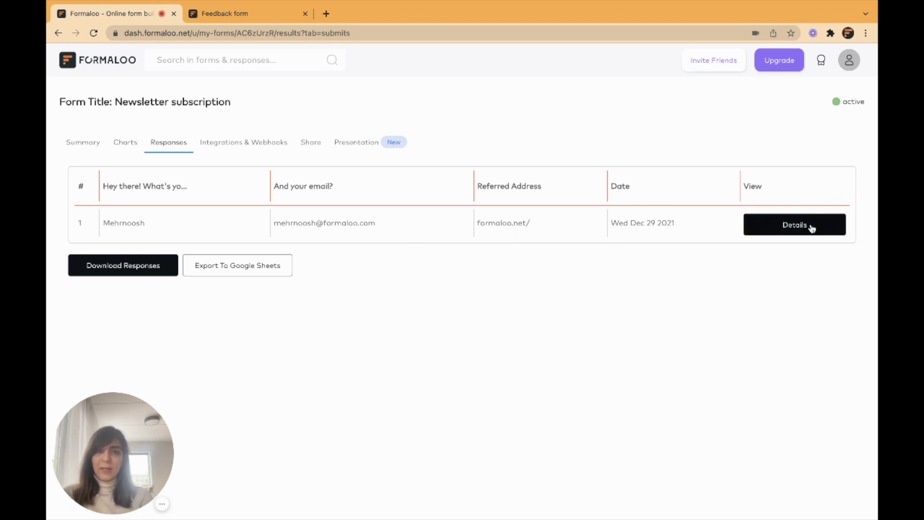
pyautogui.click(59, 33)
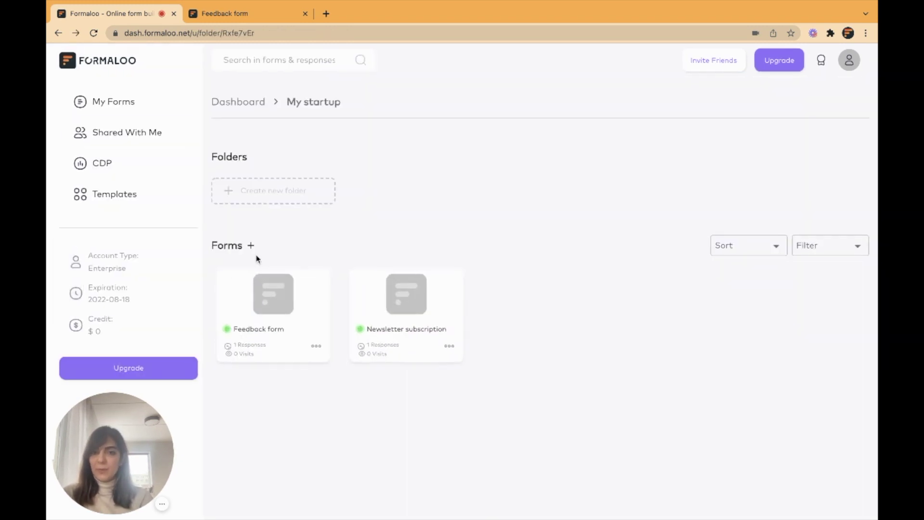
# Open the Feedback form's response in detail and highlight the email carried over from the newsletter.
pyautogui.click(270, 299)
pyautogui.click(167, 143)
pyautogui.click(829, 231)
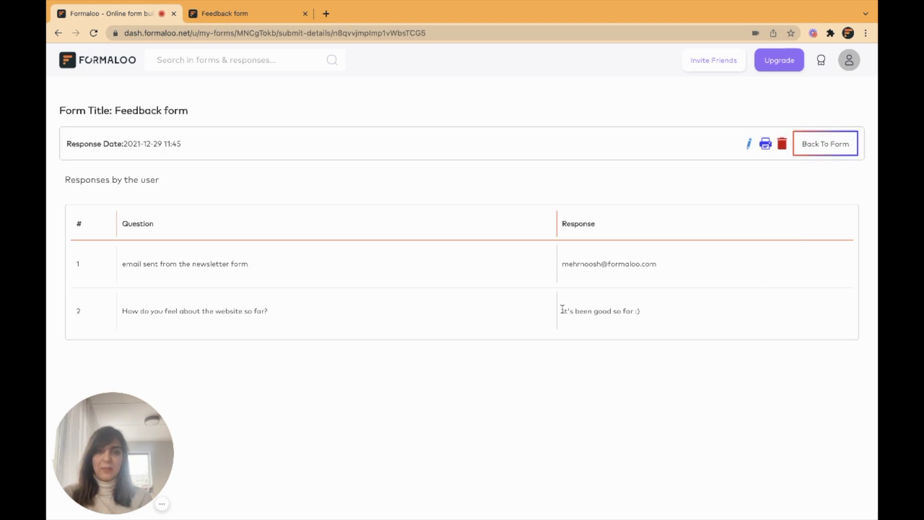
pyautogui.moveTo(563, 264); pyautogui.dragTo(670, 268)
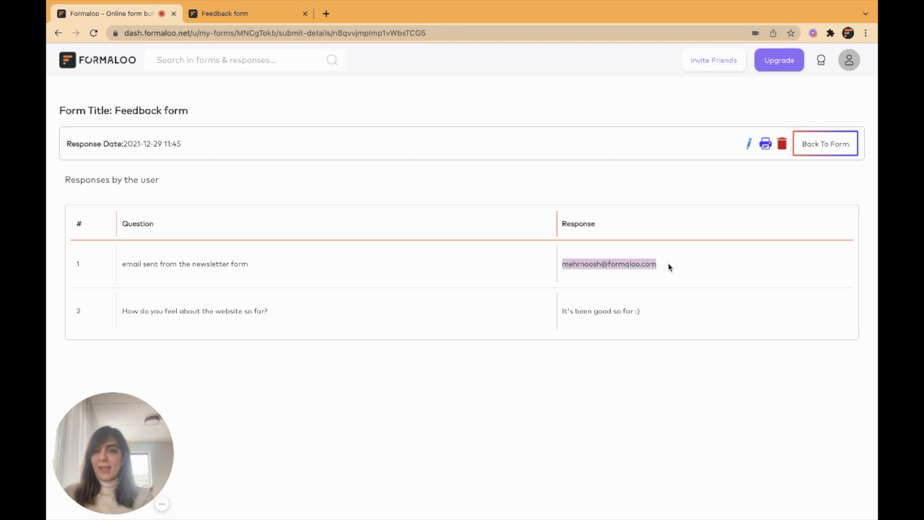
# Back in the responses table, highlight the submitted feedback answer, then view the form's Summary.
pyautogui.hotkey('alt', 'Left')
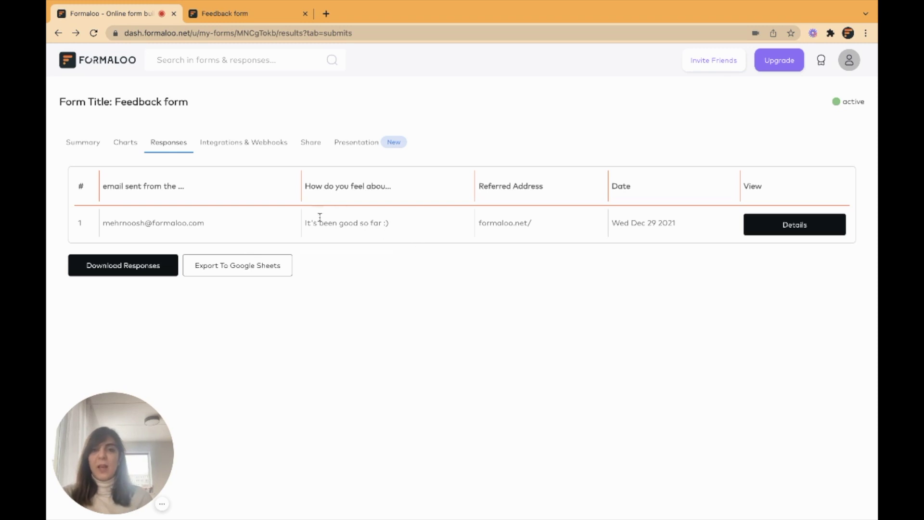
pyautogui.moveTo(304, 222); pyautogui.dragTo(388, 223)
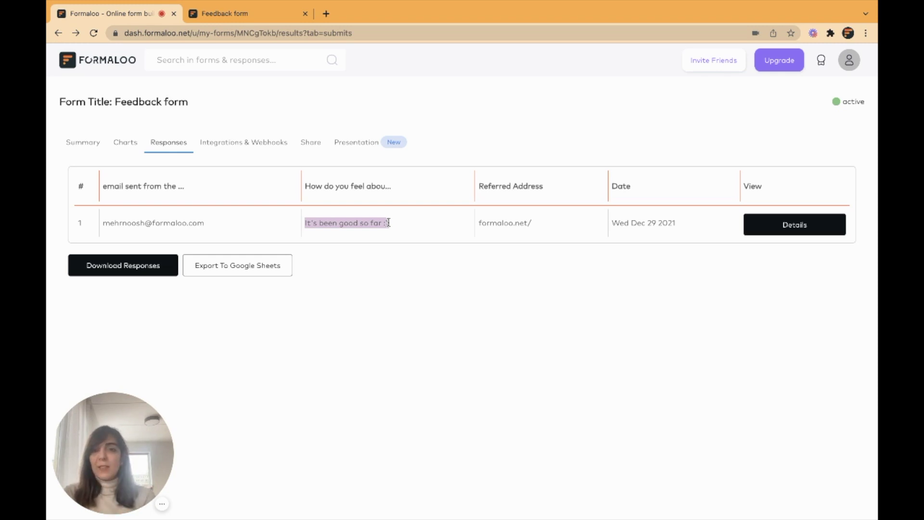
pyautogui.click(86, 141)
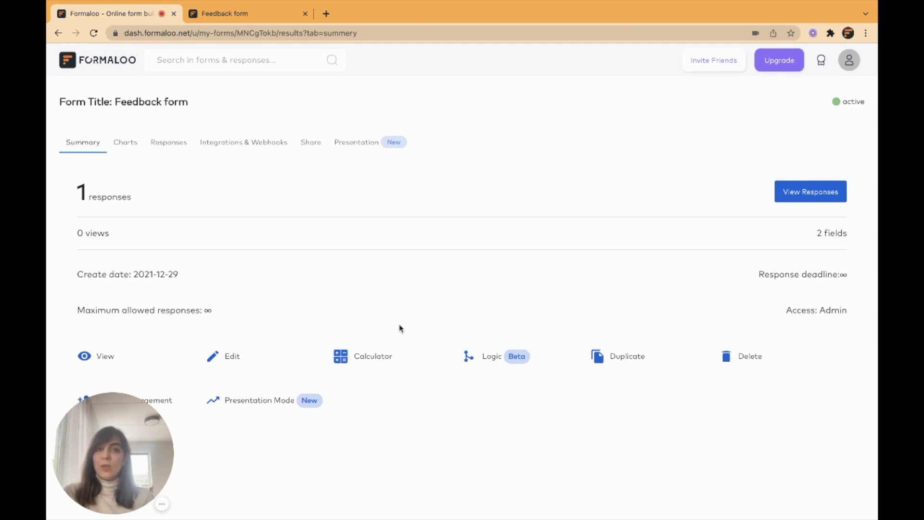
# Look at the Feedback form's Logic flowchart and Advanced Logic settings, then cancel without changes.
pyautogui.click(470, 357)
pyautogui.click(155, 136)
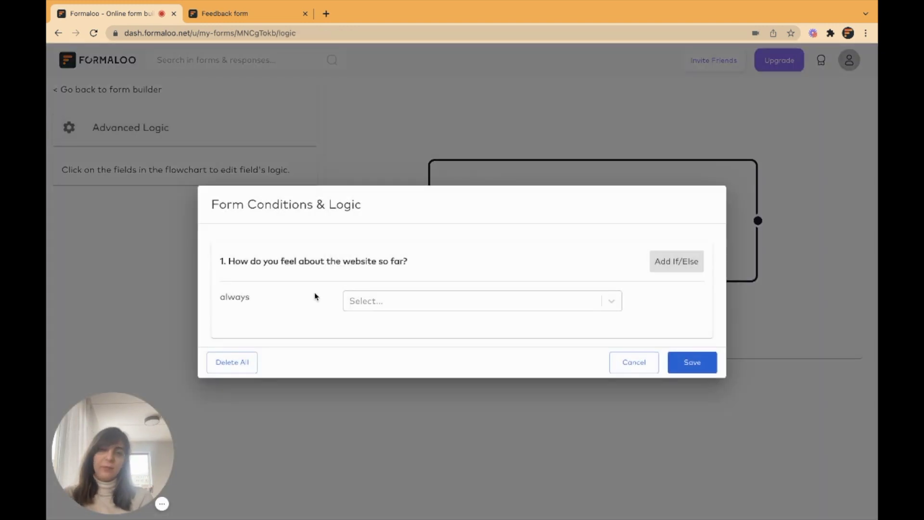
pyautogui.click(647, 363)
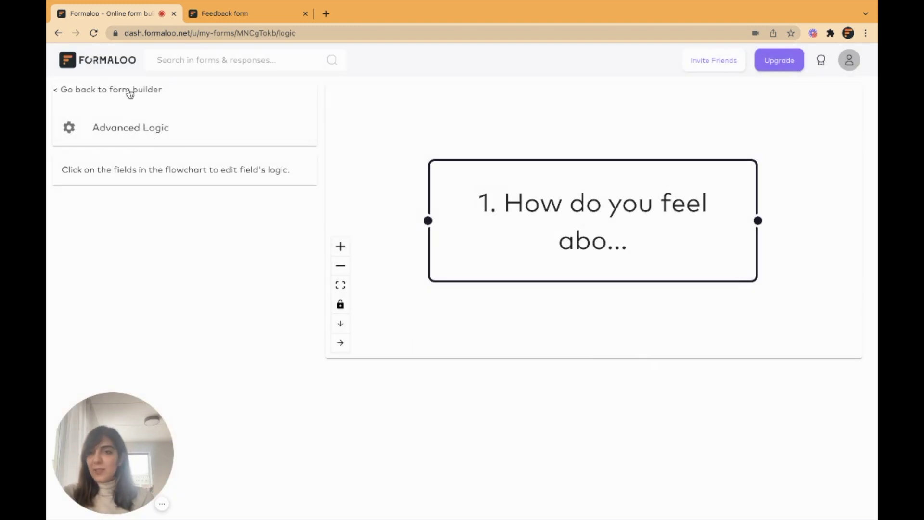
# Return to the dashboard and open Advanced Logic for the Newsletter subscription form.
pyautogui.hscroll(-5, 130, 94)
pyautogui.hscroll(-5, 129, 94)
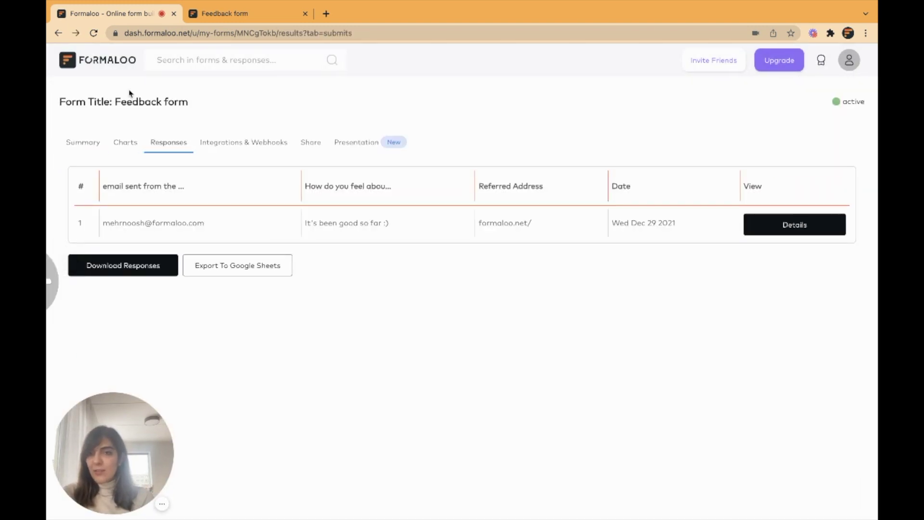
pyautogui.hscroll(-5, 130, 94)
pyautogui.click(409, 303)
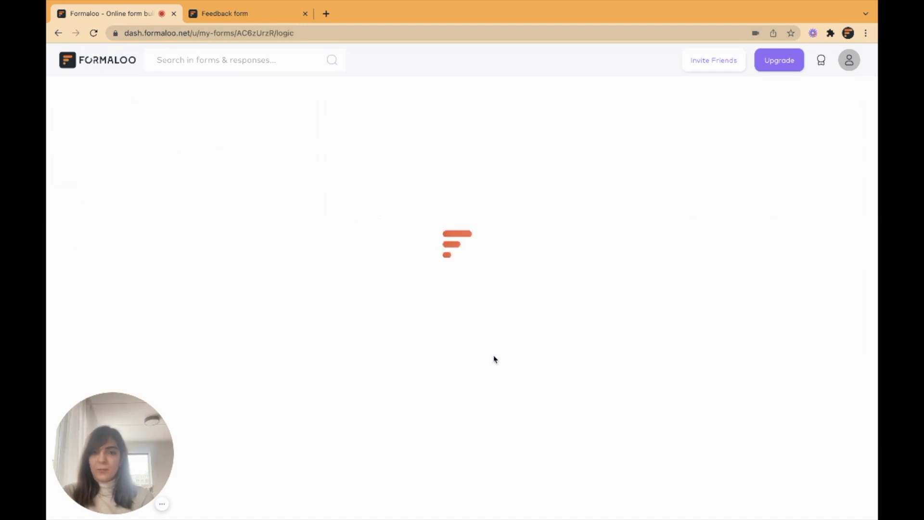
pyautogui.click(152, 127)
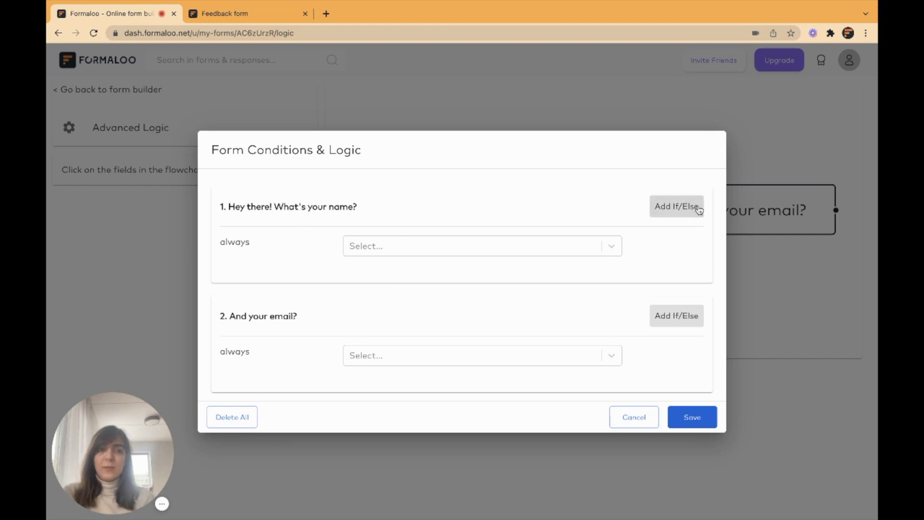
# Draft an 'is equal to' if/else rule on the name question, adding then deleting a second block.
pyautogui.click(676, 206)
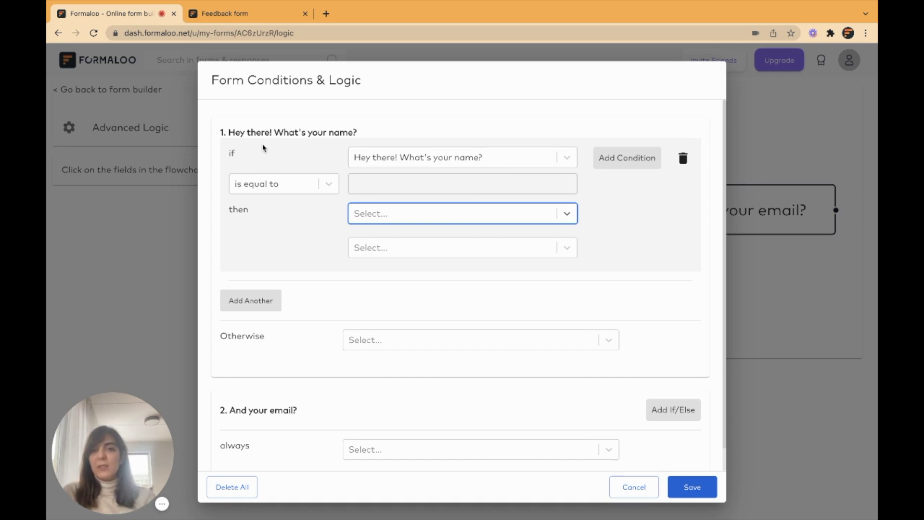
pyautogui.click(475, 158)
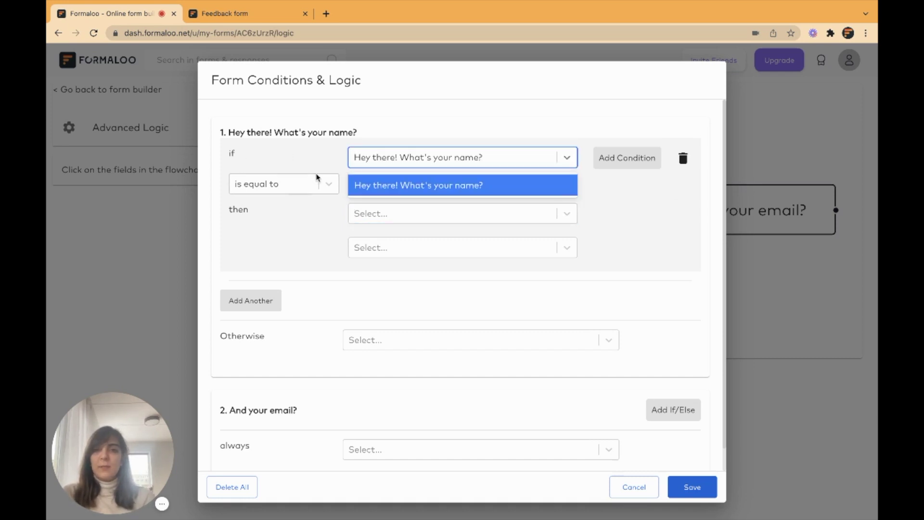
pyautogui.click(306, 184)
pyautogui.click(417, 183)
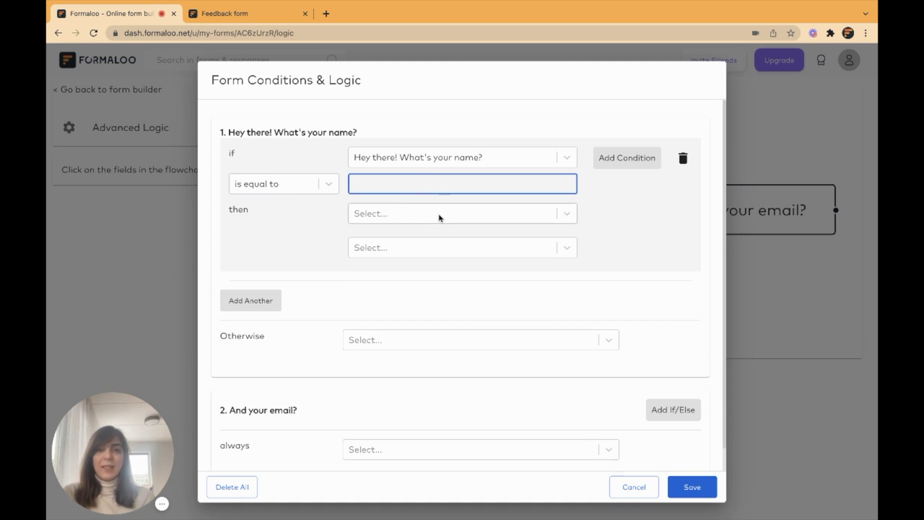
pyautogui.click(426, 209)
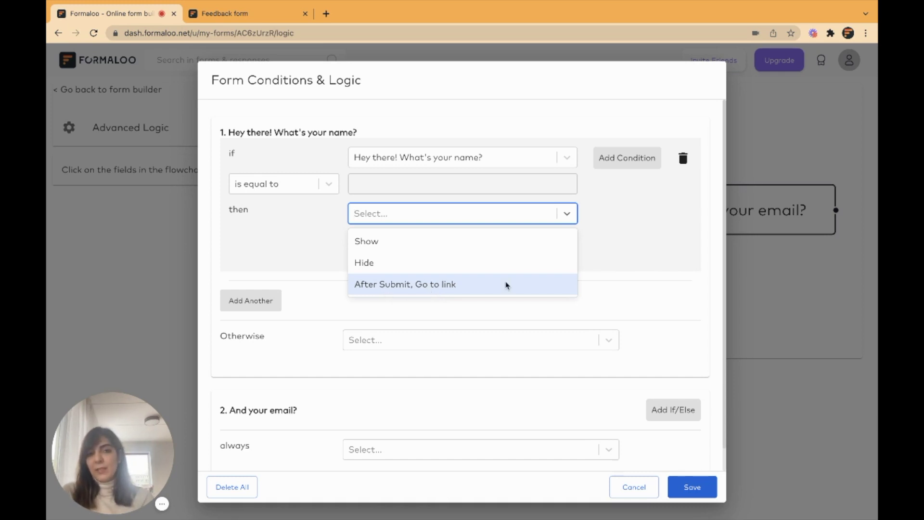
pyautogui.click(313, 254)
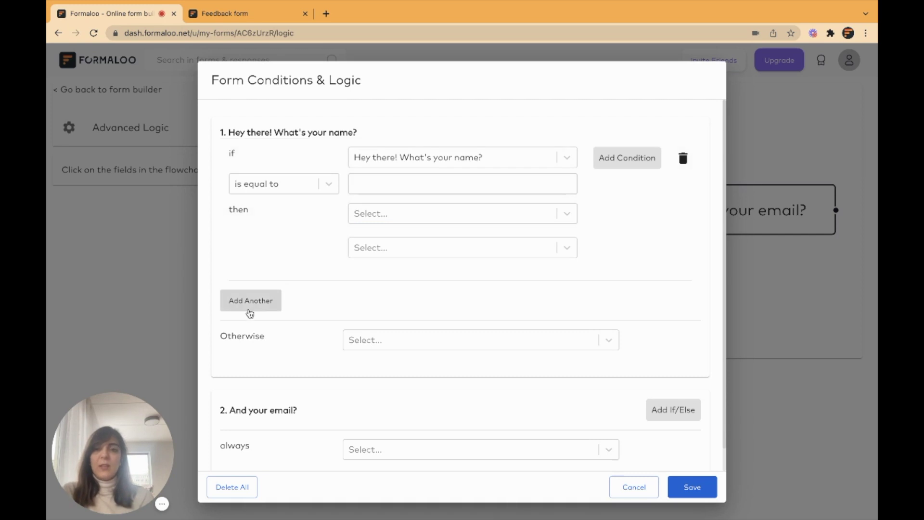
pyautogui.click(249, 313)
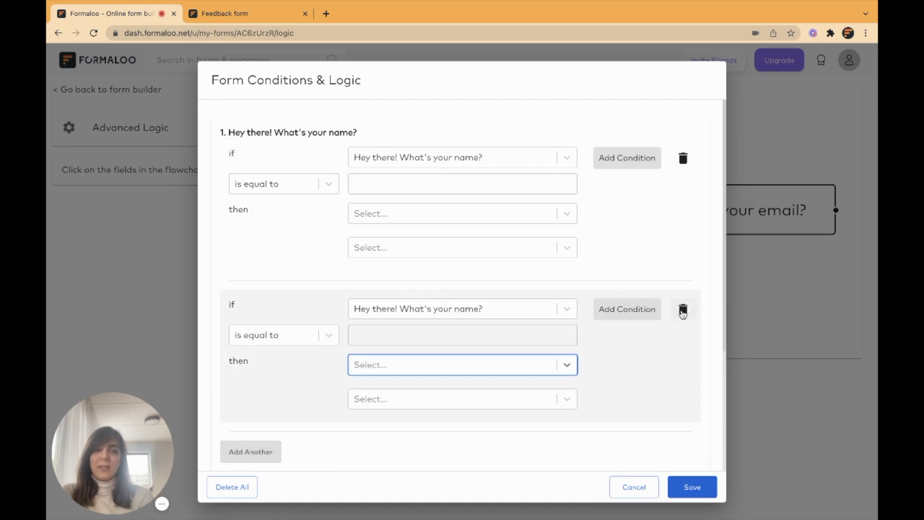
pyautogui.click(683, 311)
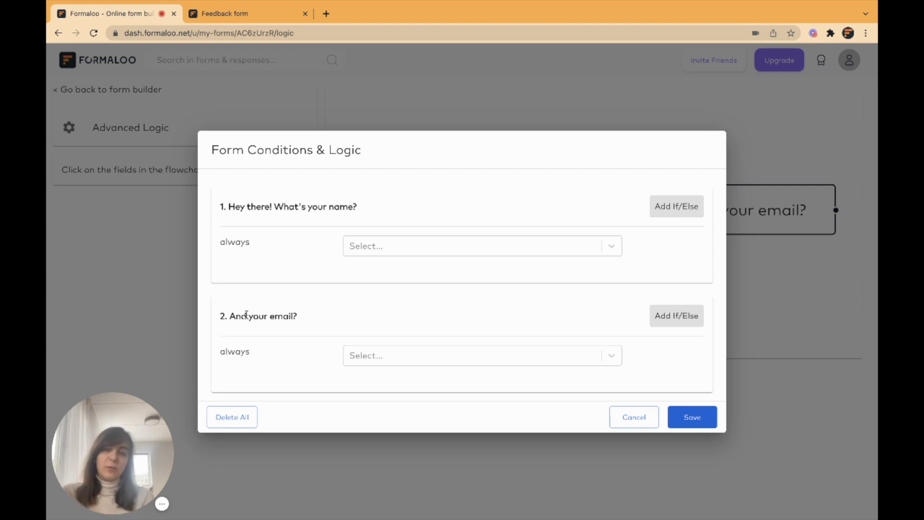
# Explore rules for the email question, then Delete All conditions and close back to the flowchart.
pyautogui.click(443, 355)
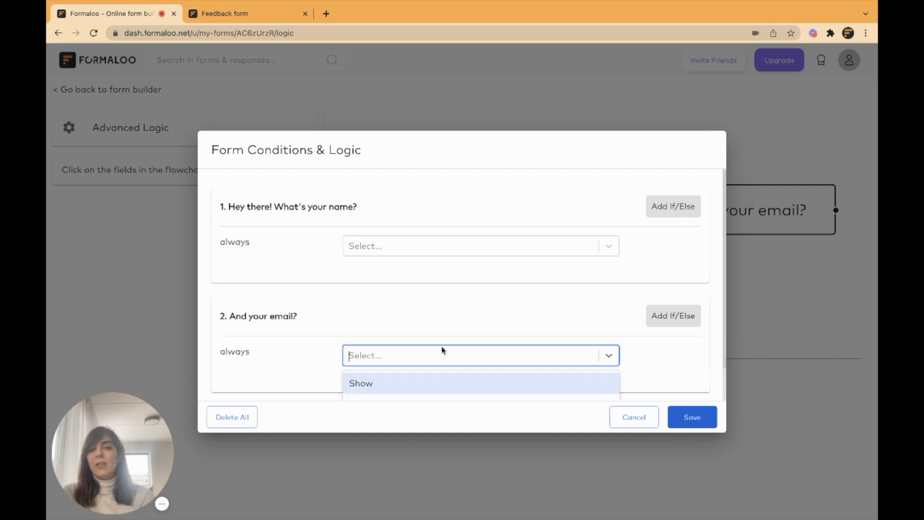
pyautogui.scroll(-1, 651, 368)
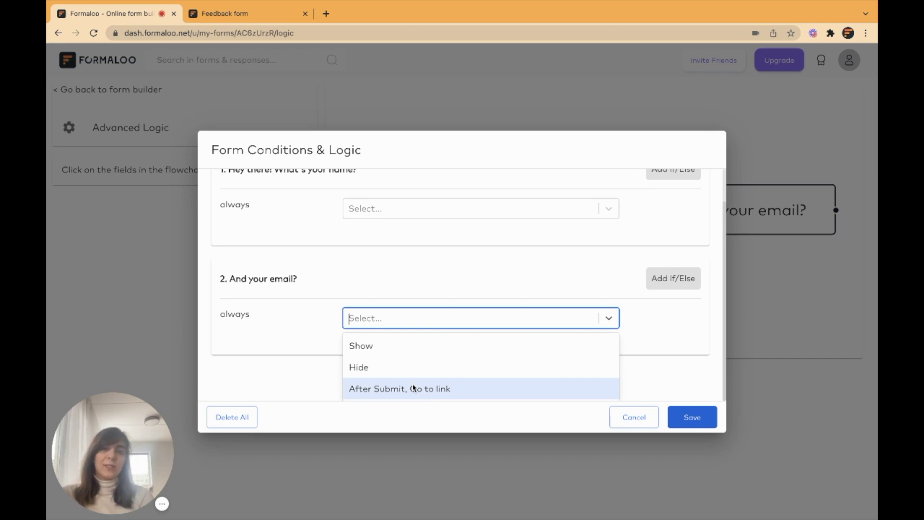
pyautogui.press('Escape')
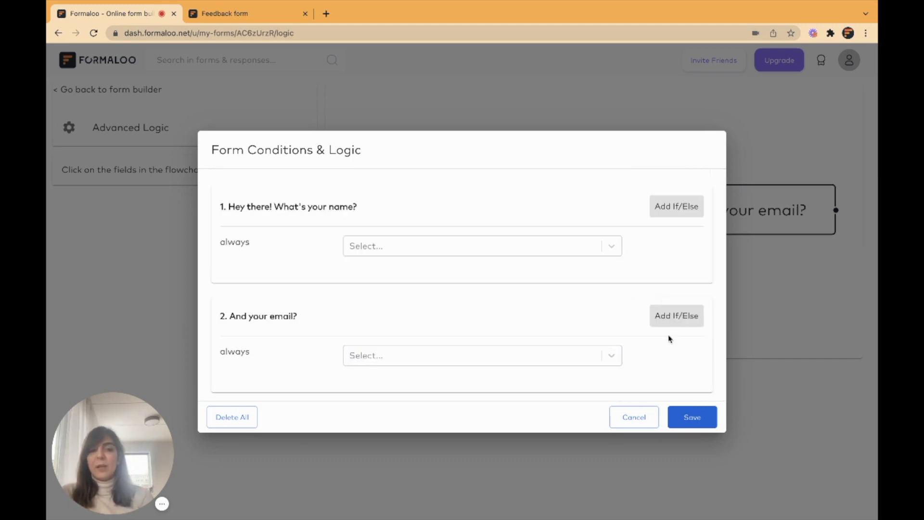
pyautogui.click(674, 318)
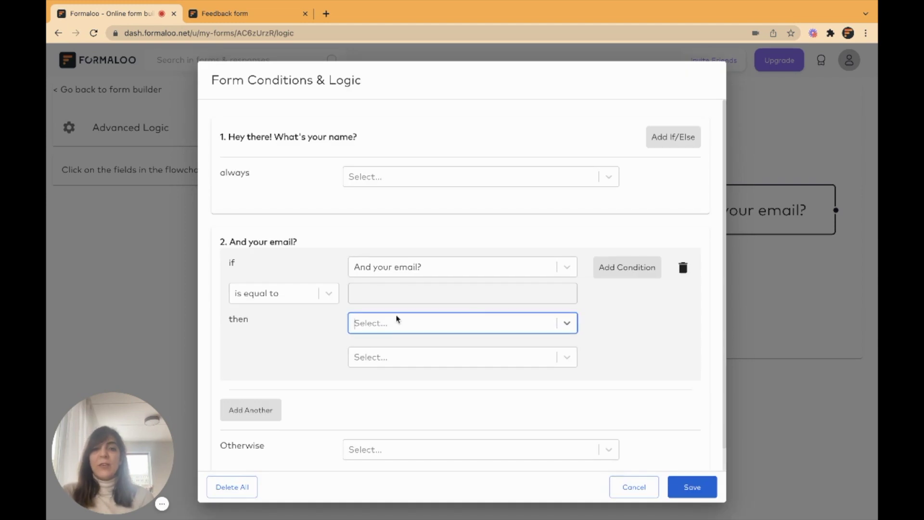
pyautogui.scroll(-1, 398, 319)
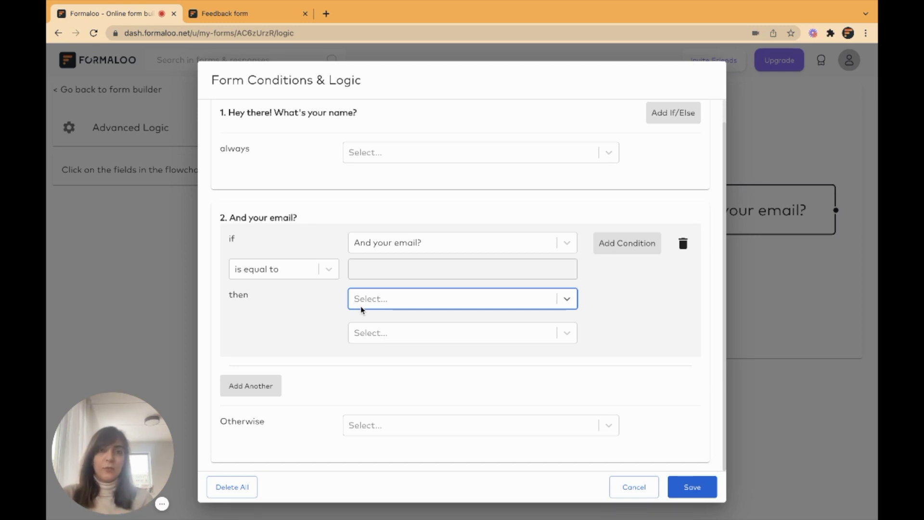
pyautogui.click(232, 487)
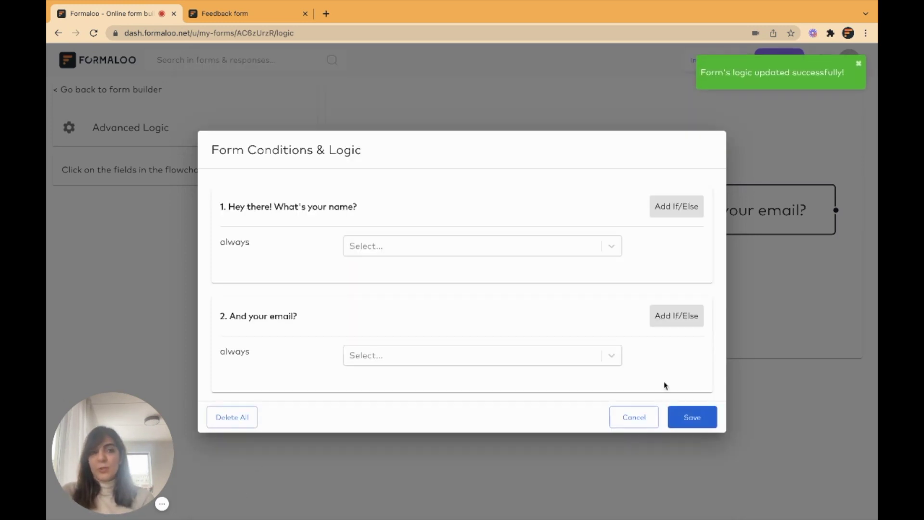
pyautogui.click(635, 415)
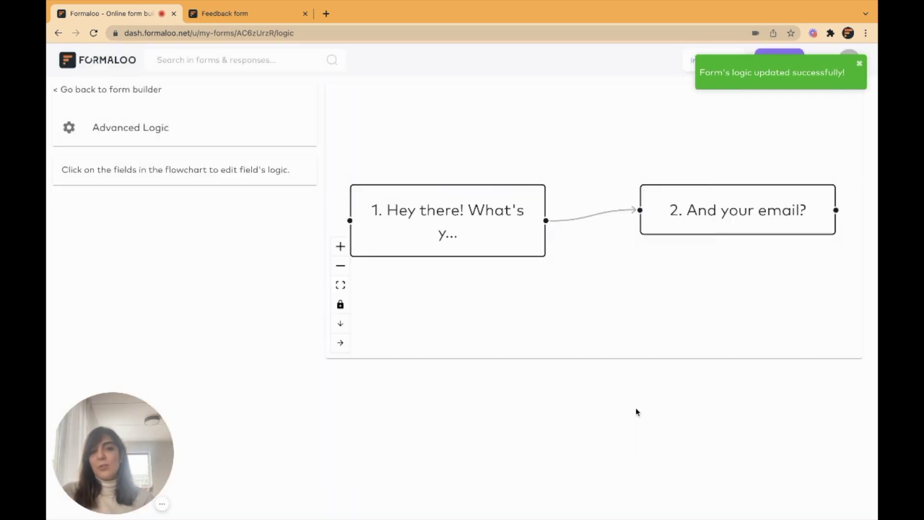
# From the Newsletter subscription form's summary page, browse its Integrations & Webhooks and Share options.
pyautogui.click(106, 58)
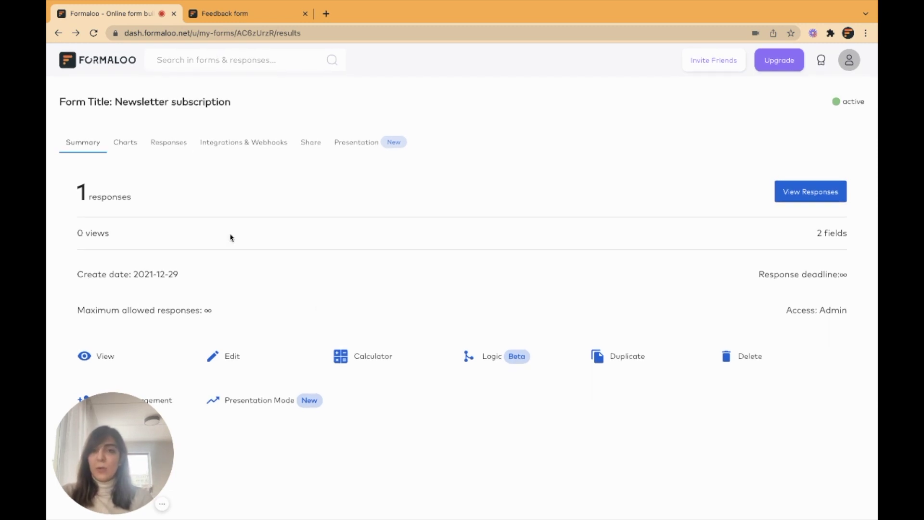
pyautogui.click(255, 144)
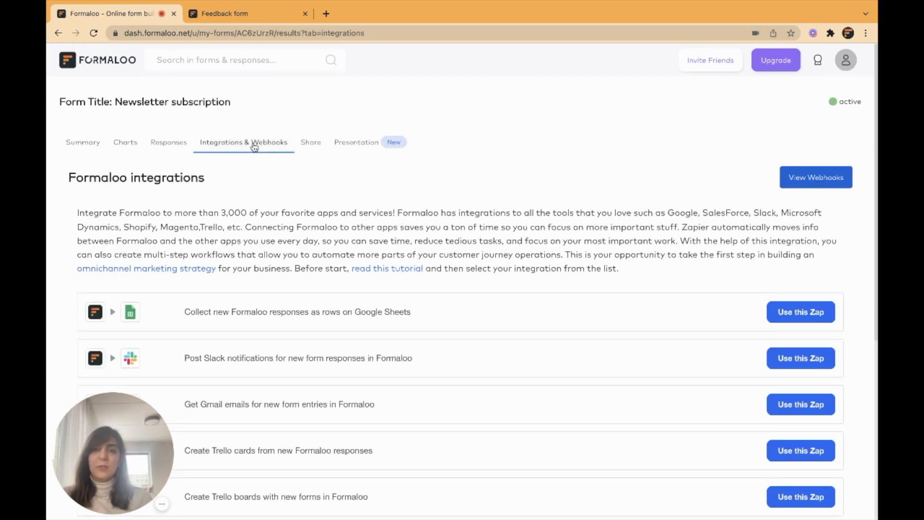
pyautogui.click(311, 143)
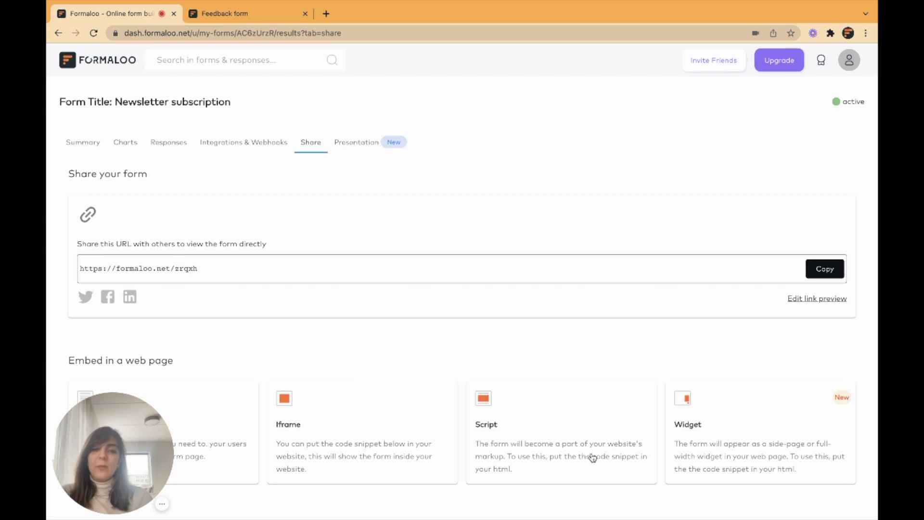
# Generate and copy the form's iframe embed code.
pyautogui.click(300, 427)
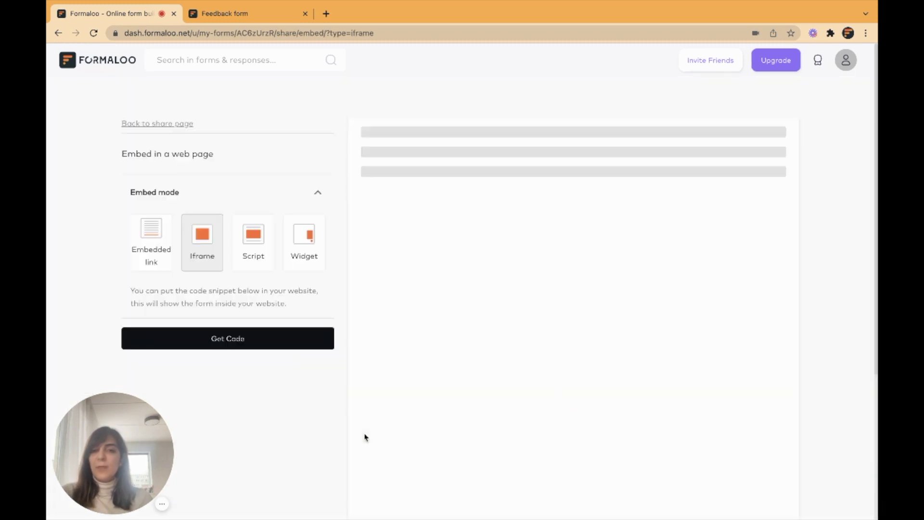
pyautogui.click(232, 343)
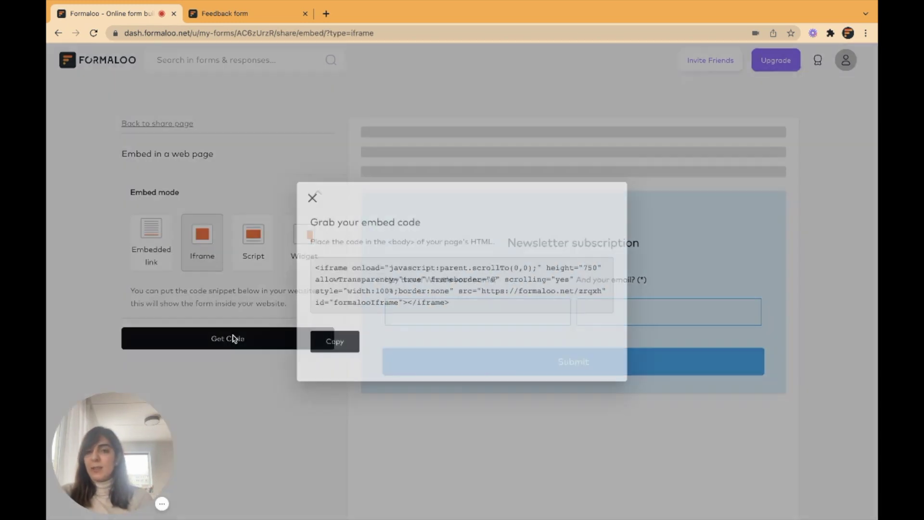
pyautogui.click(337, 351)
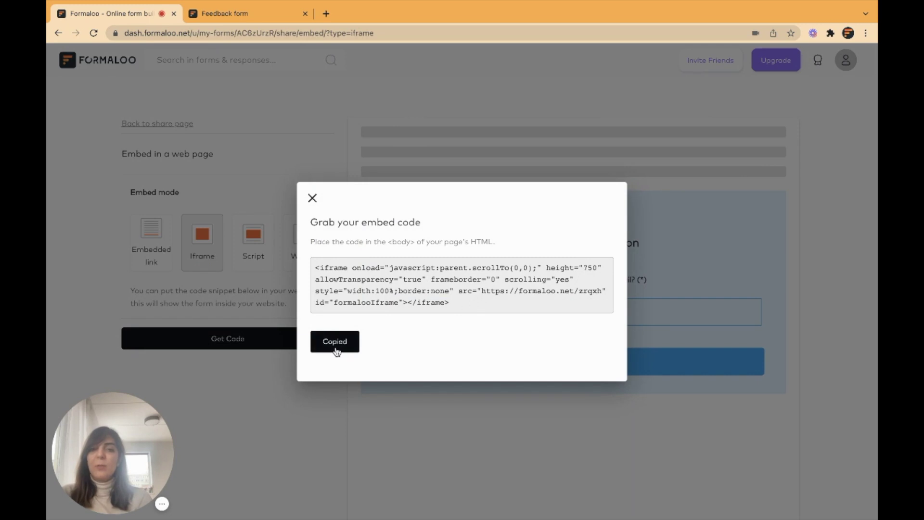
pyautogui.click(311, 198)
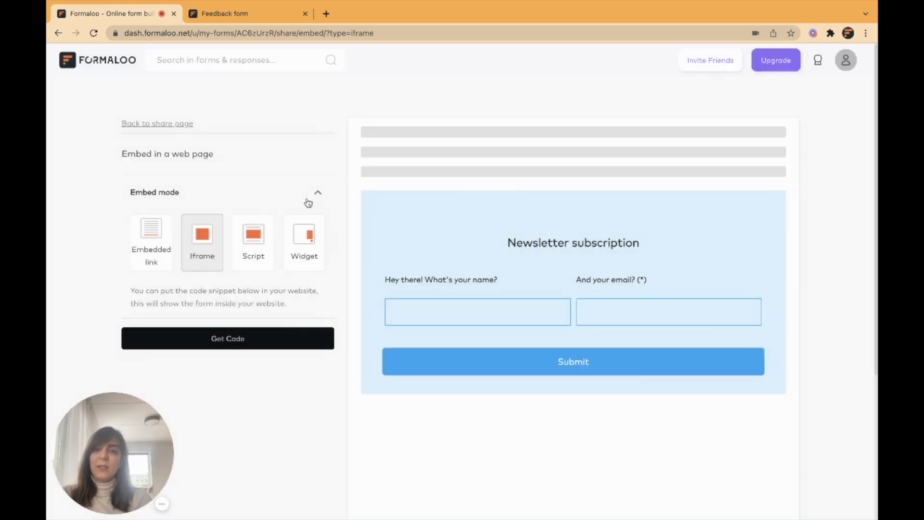
# Preview the widget embed, trying left, bottom-left and bottom-right positions, full-width and single-step types.
pyautogui.click(260, 241)
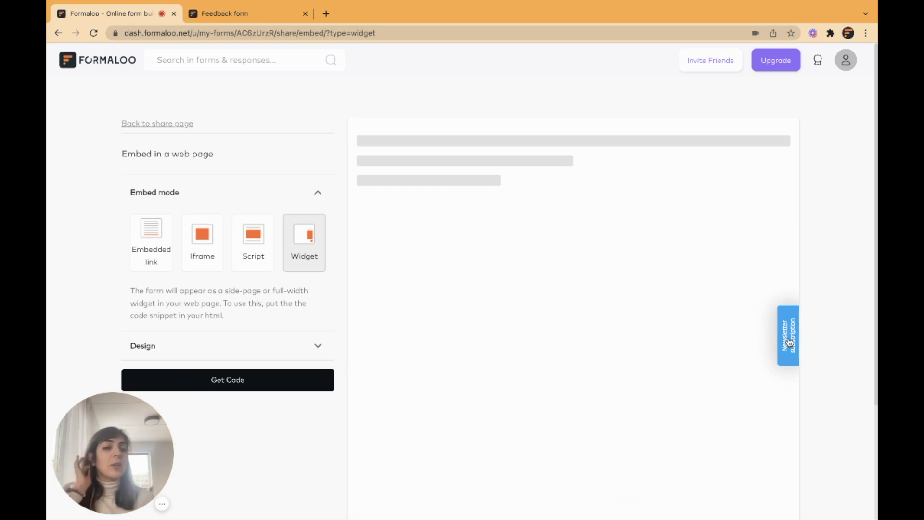
pyautogui.click(790, 342)
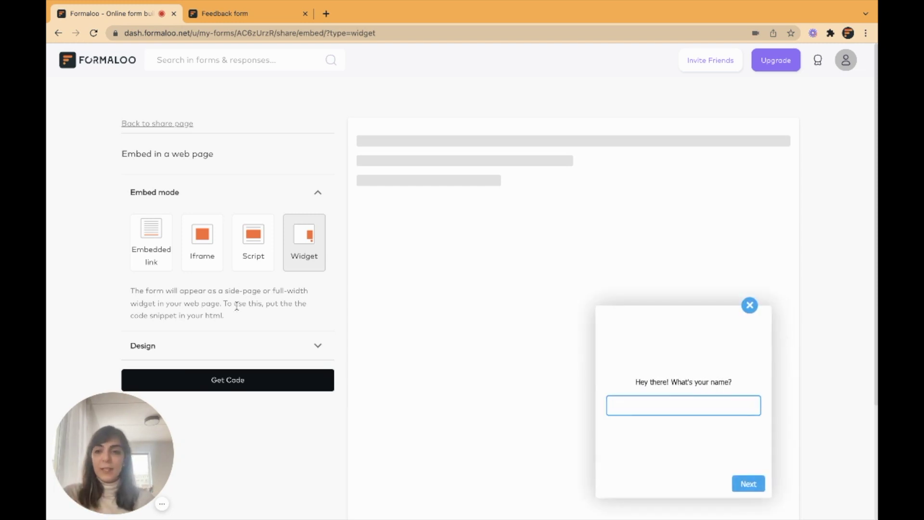
pyautogui.click(279, 346)
pyautogui.scroll(-3, 279, 347)
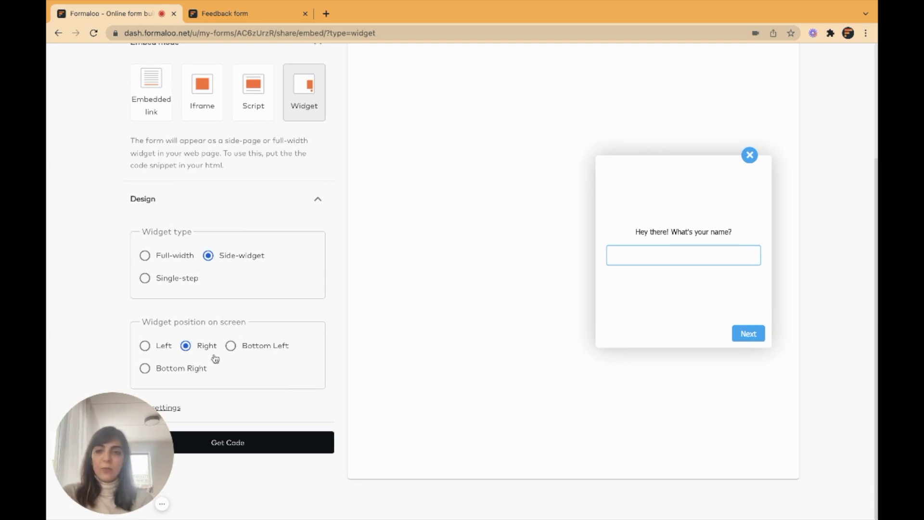
pyautogui.click(160, 346)
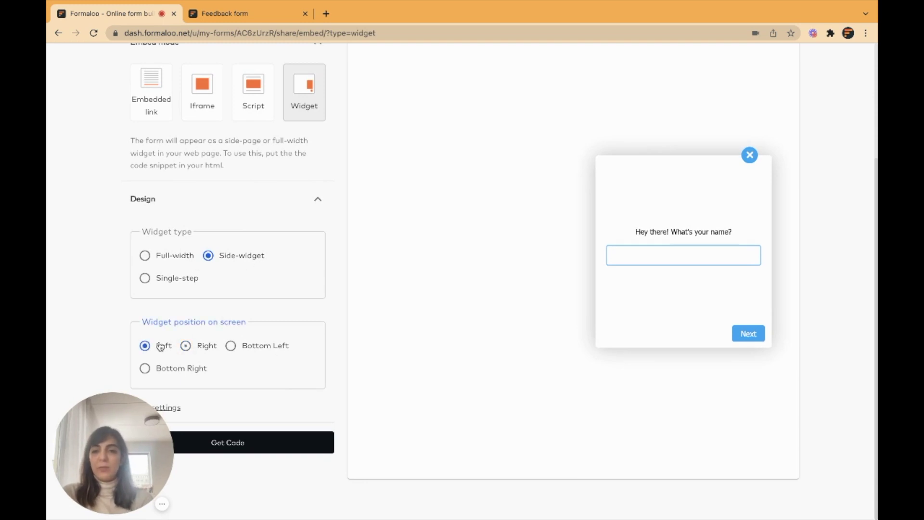
pyautogui.click(262, 346)
pyautogui.click(200, 370)
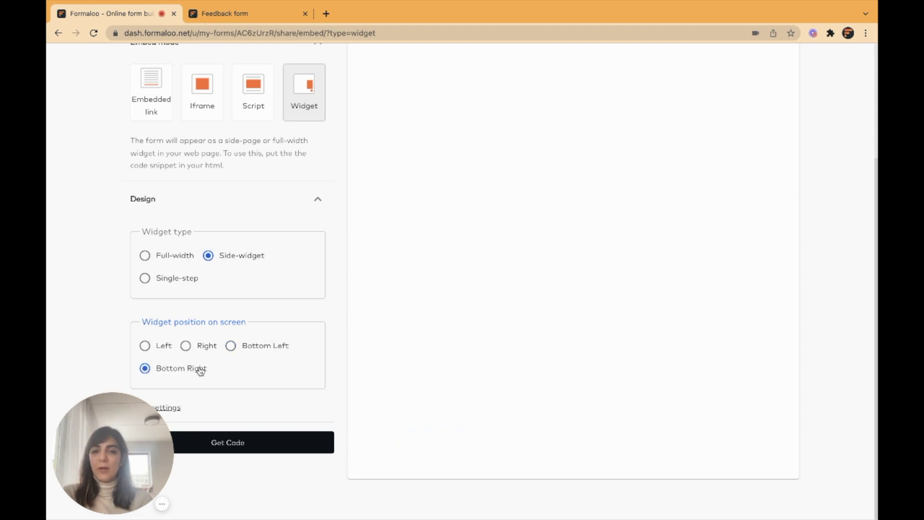
pyautogui.click(172, 256)
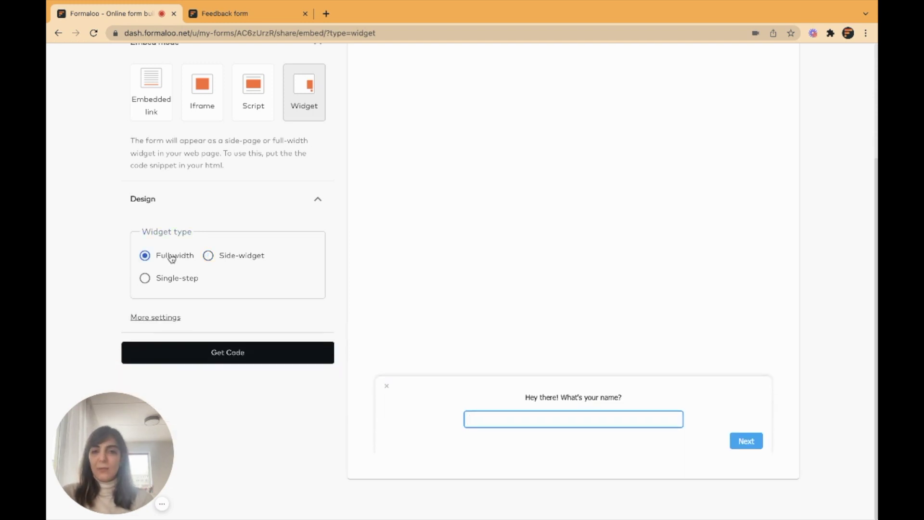
pyautogui.click(186, 281)
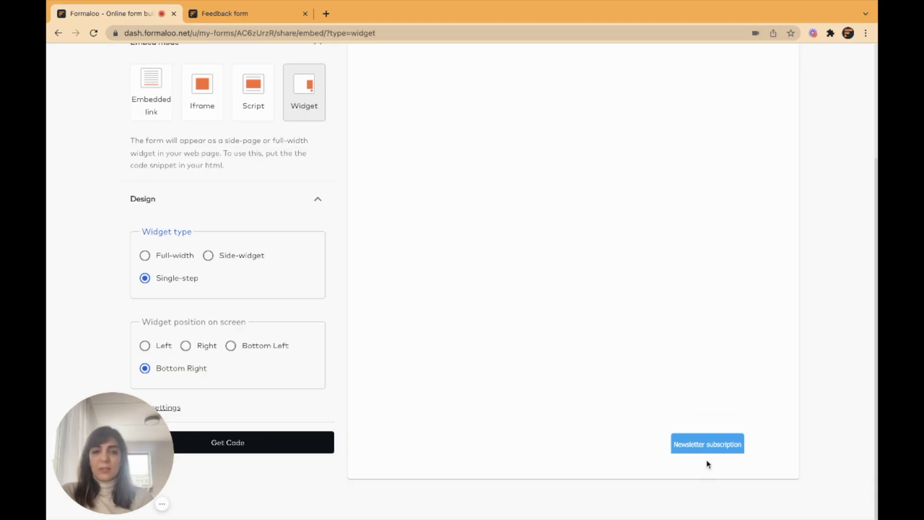
pyautogui.click(710, 445)
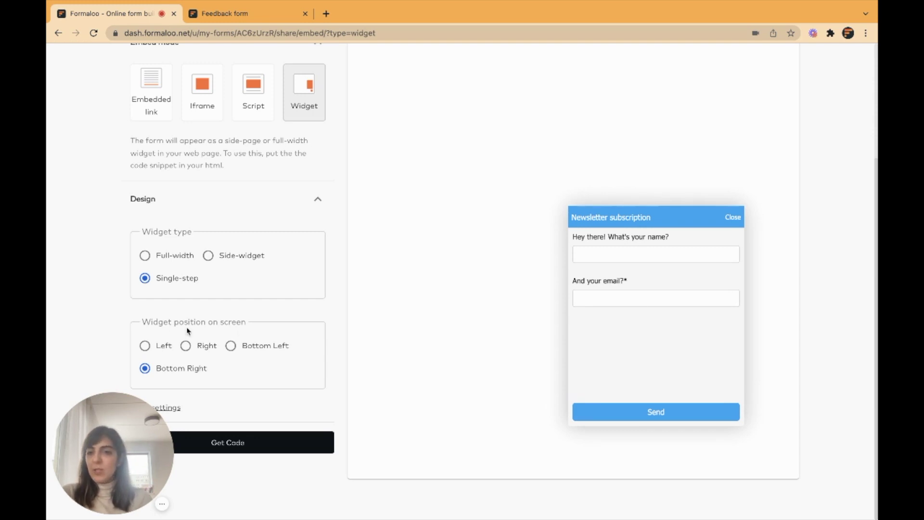
# Set the widget to Side-widget on the Left, then get and copy its embed code.
pyautogui.click(246, 255)
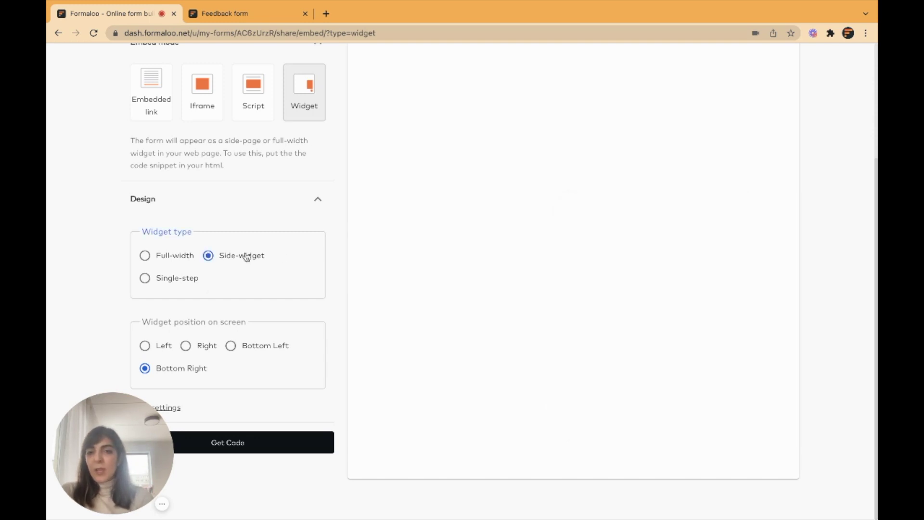
pyautogui.click(162, 349)
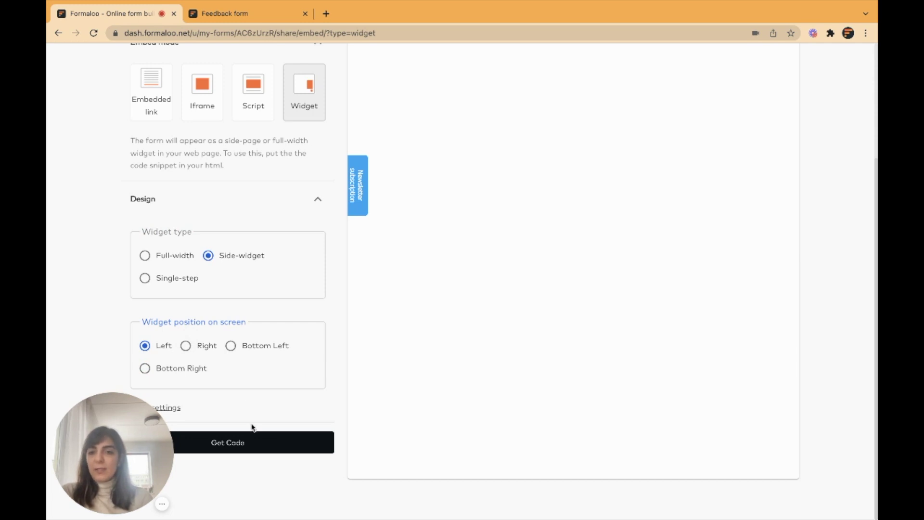
pyautogui.click(248, 439)
pyautogui.click(350, 358)
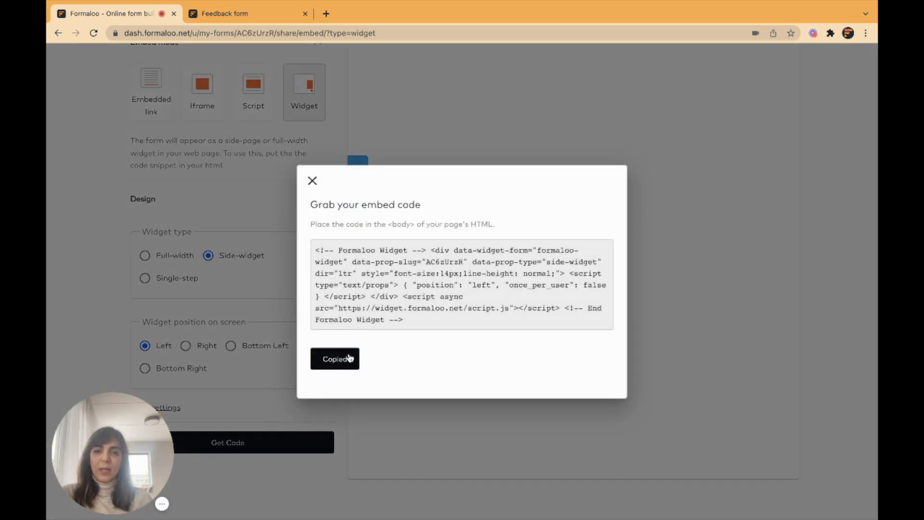
pyautogui.click(313, 181)
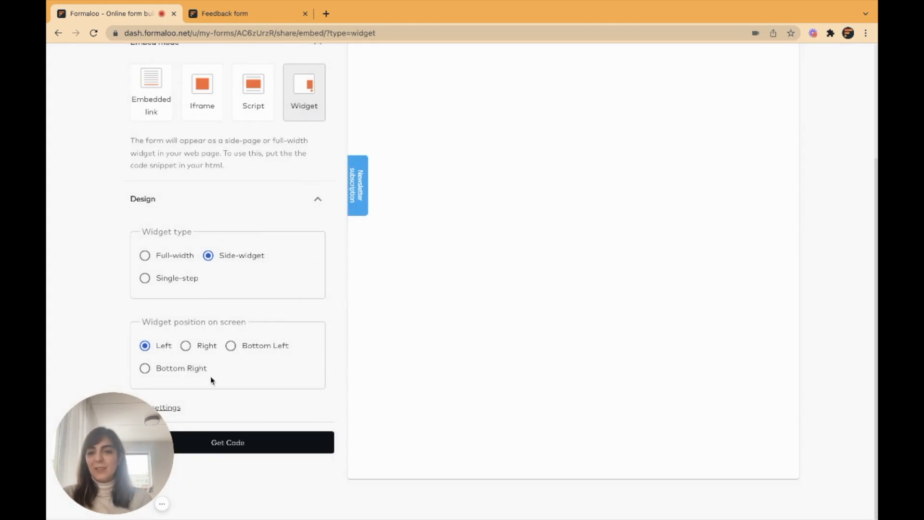
# Review the form's Appearance settings and save the form's changes.
pyautogui.click(177, 409)
pyautogui.scroll(-5, 460, 236)
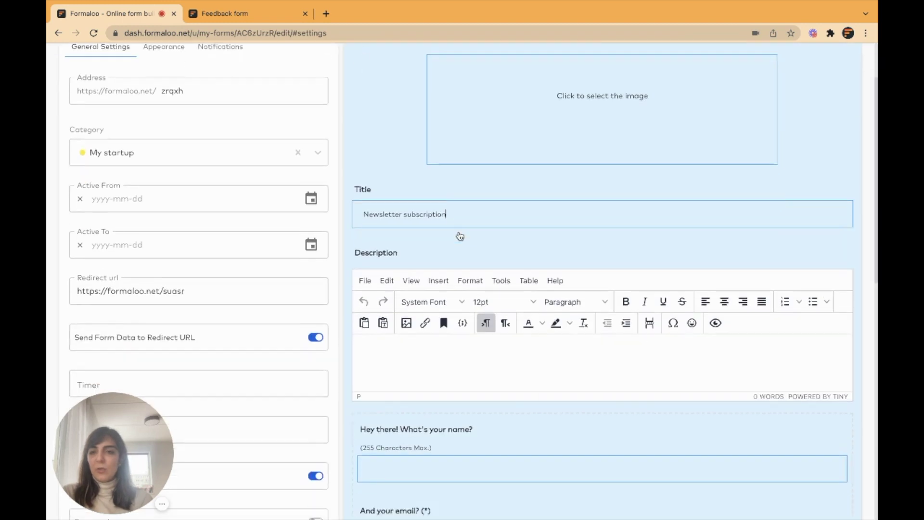
pyautogui.scroll(5, 327, 395)
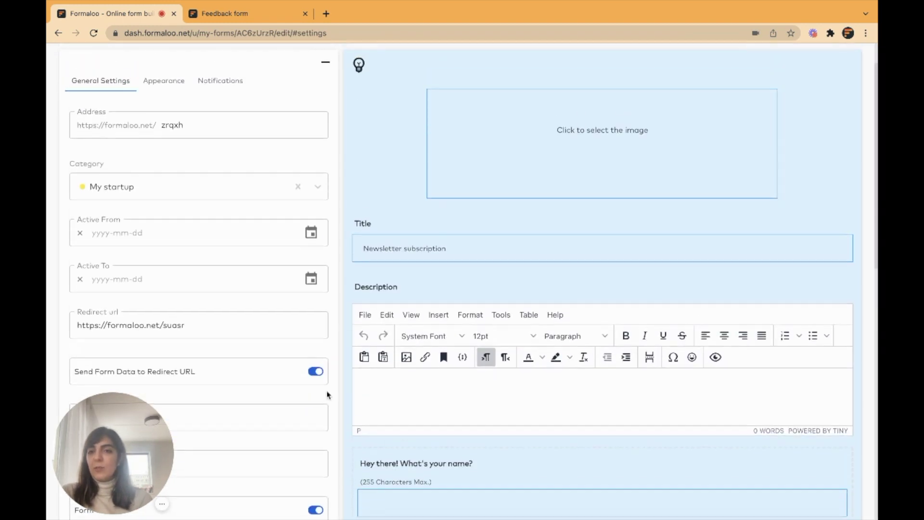
pyautogui.click(175, 134)
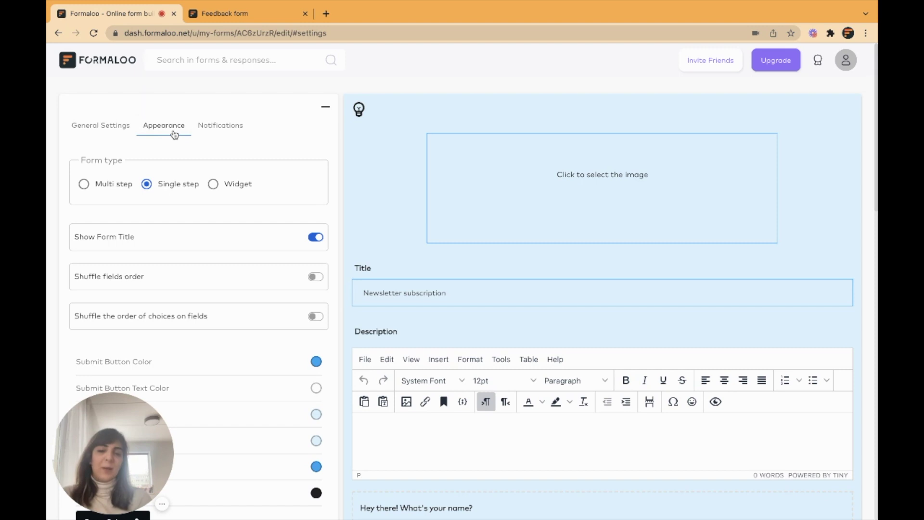
pyautogui.click(326, 106)
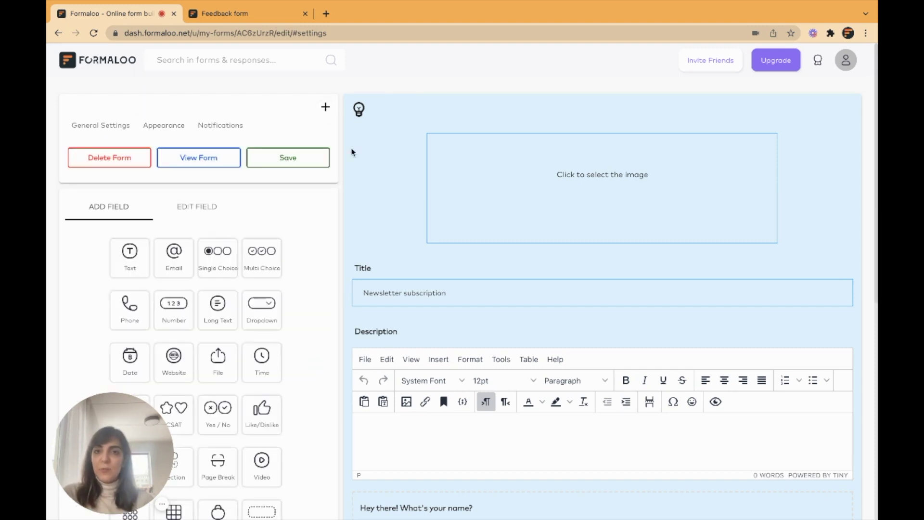
pyautogui.click(323, 156)
pyautogui.click(313, 178)
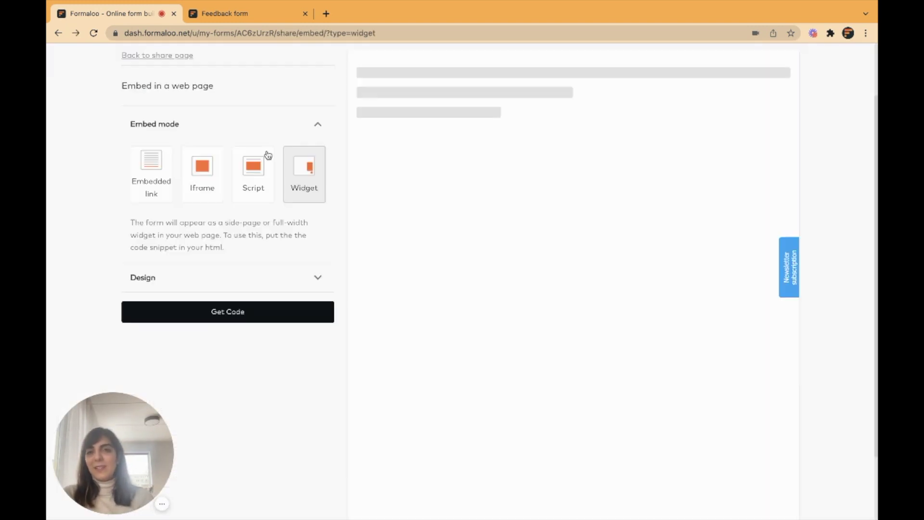
# Go to My Forms, open the My startup folder and bring up the new-form templates.
pyautogui.scroll(3, 266, 153)
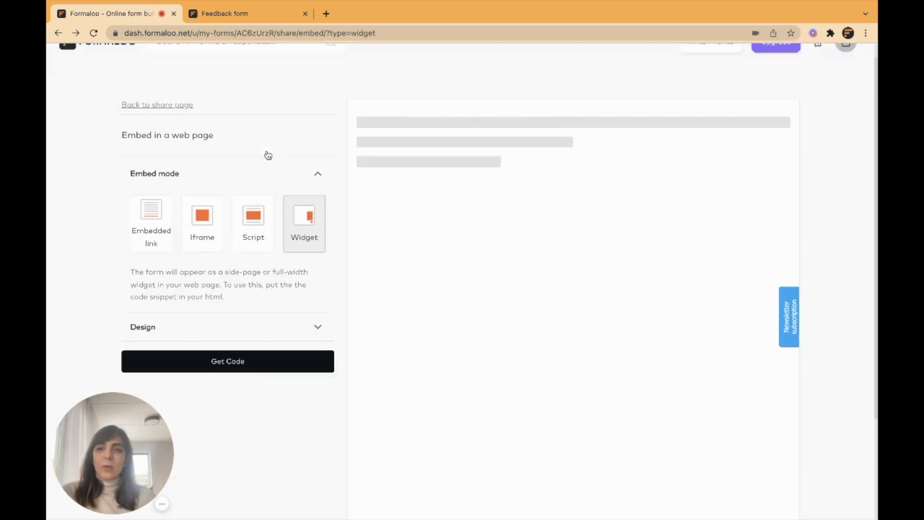
pyautogui.click(100, 62)
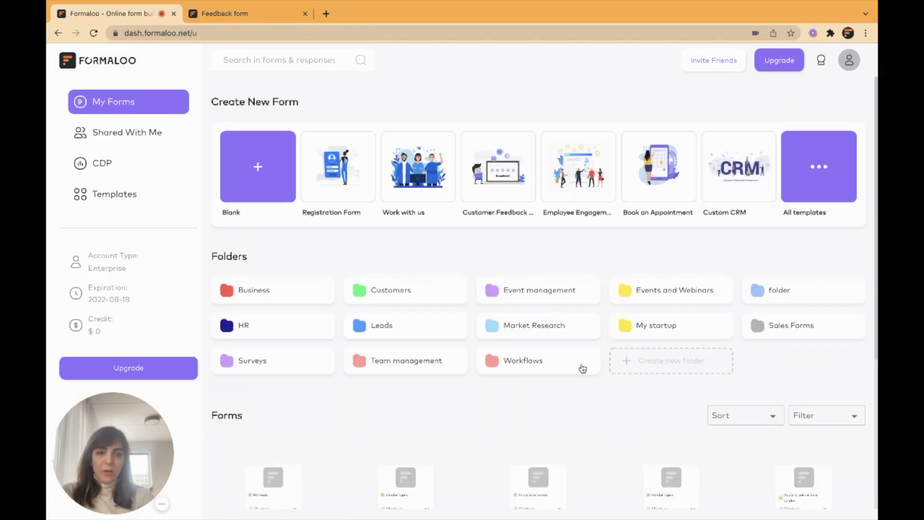
pyautogui.click(677, 324)
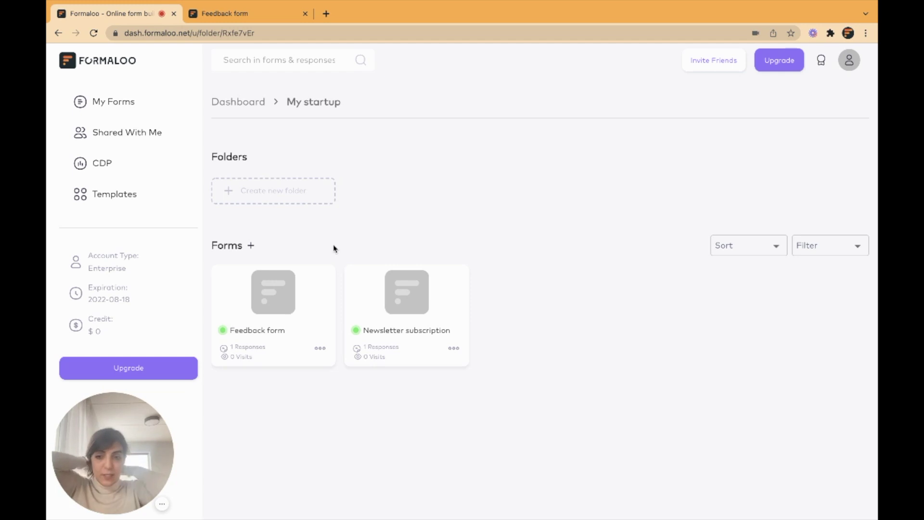
pyautogui.click(252, 246)
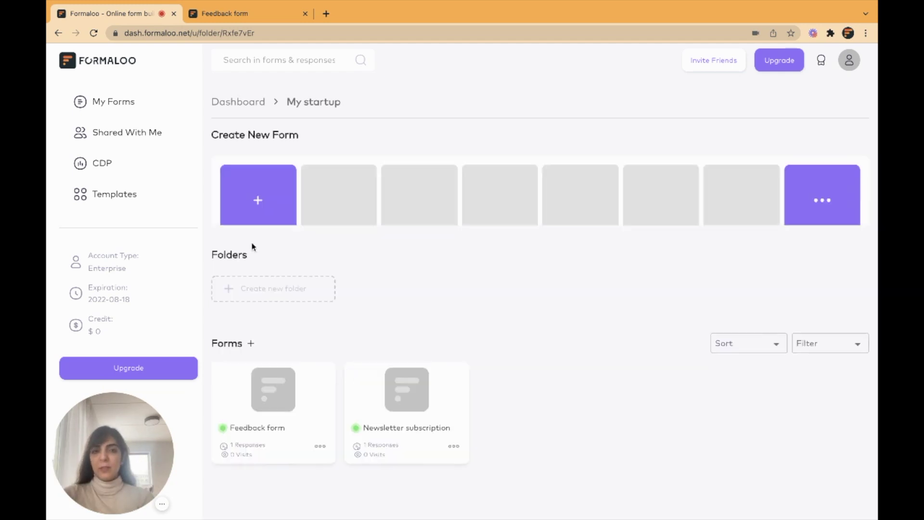
# Create a blank form titled 'Departments in my startup' with a required 'Department name' text field.
pyautogui.click(252, 234)
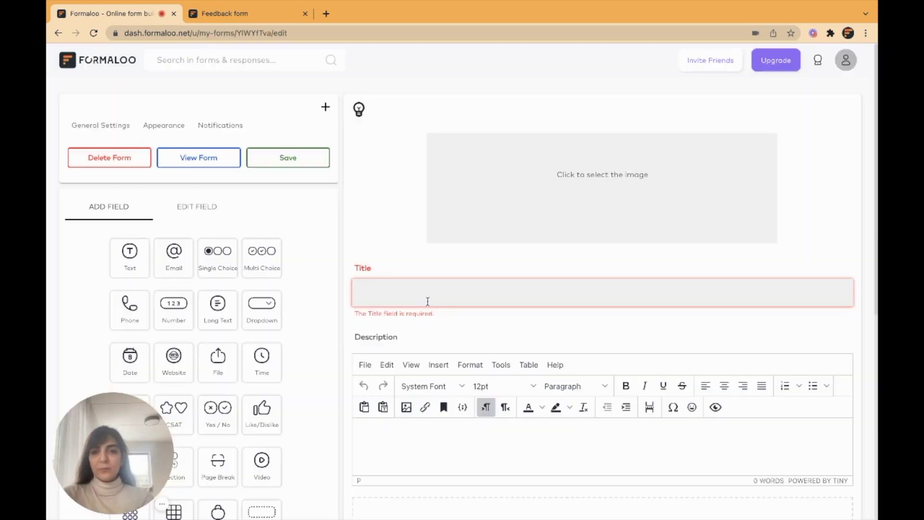
pyautogui.write('Departments in my startup')
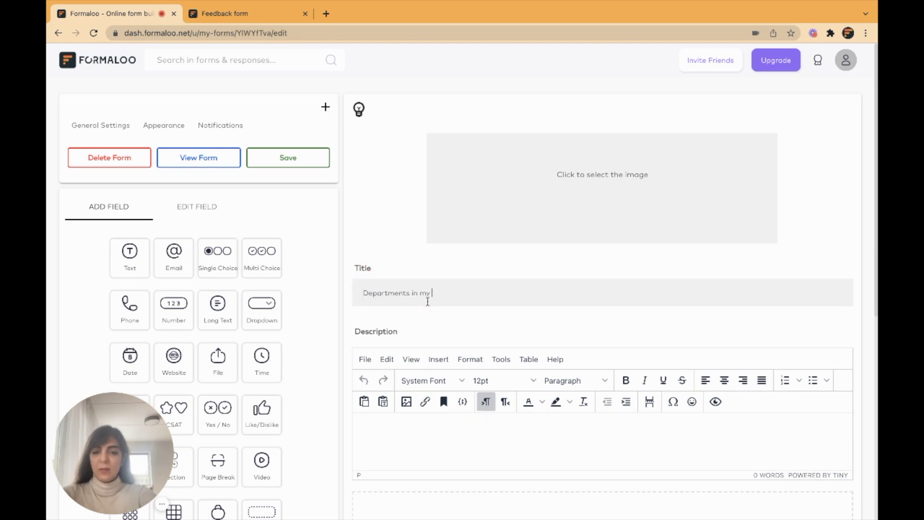
pyautogui.scroll(-3, 423, 301)
pyautogui.click(129, 137)
pyautogui.write('Department name')
pyautogui.click(314, 212)
# Add a Long Text field titled 'Description' and save the form.
pyautogui.click(109, 86)
pyautogui.click(218, 189)
pyautogui.write('De')
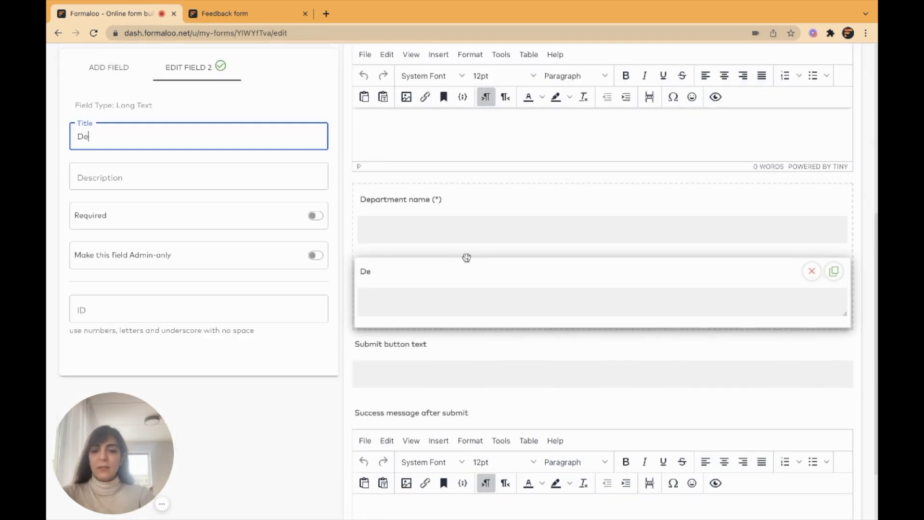
pyautogui.write('scription')
pyautogui.scroll(3, 479, 166)
pyautogui.click(307, 157)
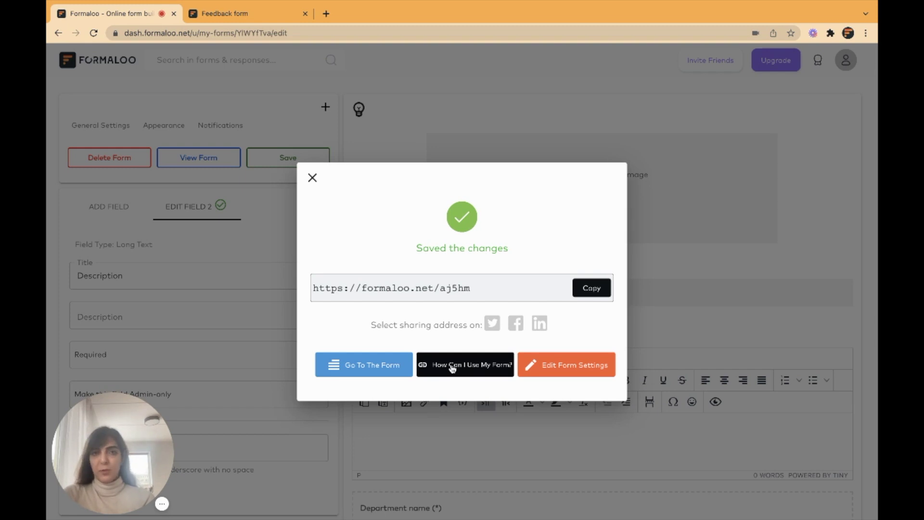
# Open the live form in a new tab, then return to the dashboard and dismiss the confirmation.
pyautogui.click(381, 364)
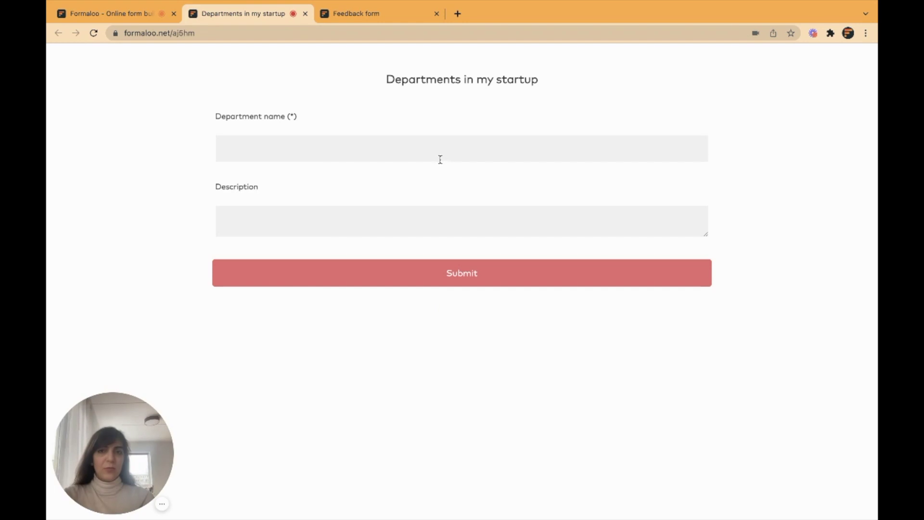
pyautogui.click(519, 143)
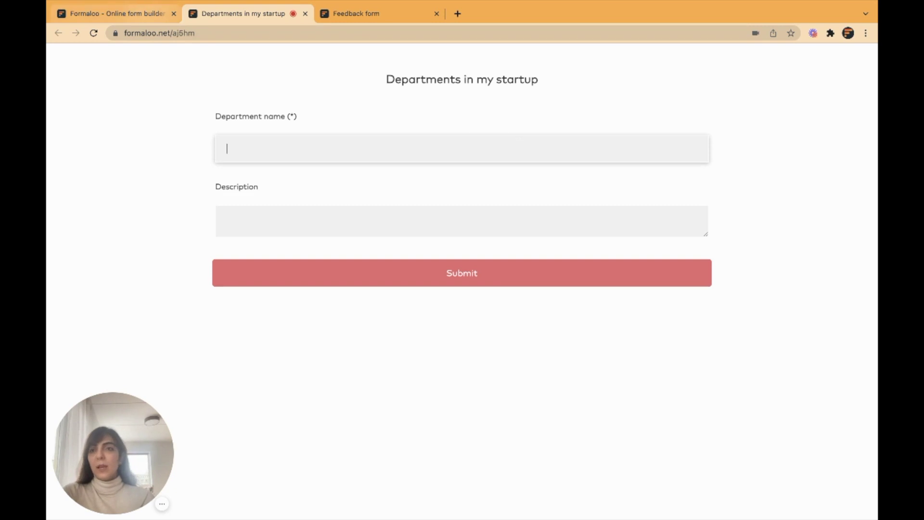
pyautogui.hotkey('ctrl', 'shift', 'Tab')
pyautogui.click(309, 176)
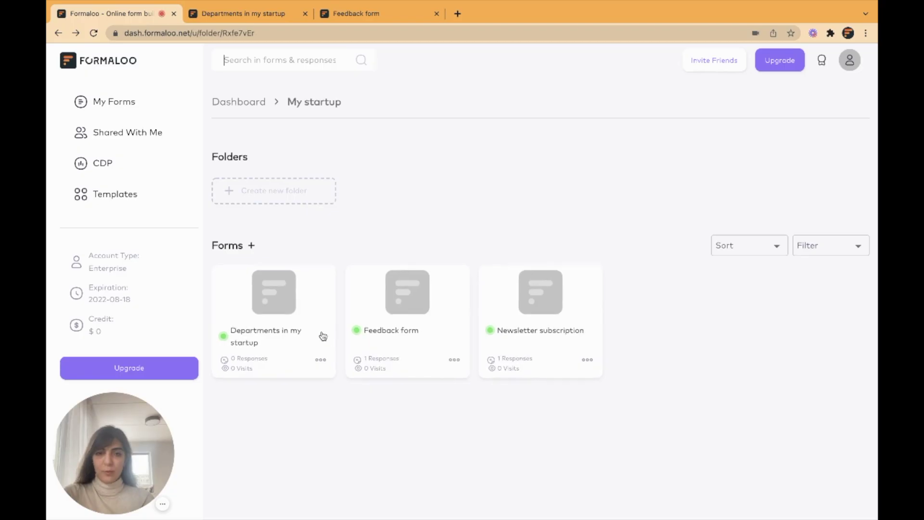
pyautogui.click(320, 360)
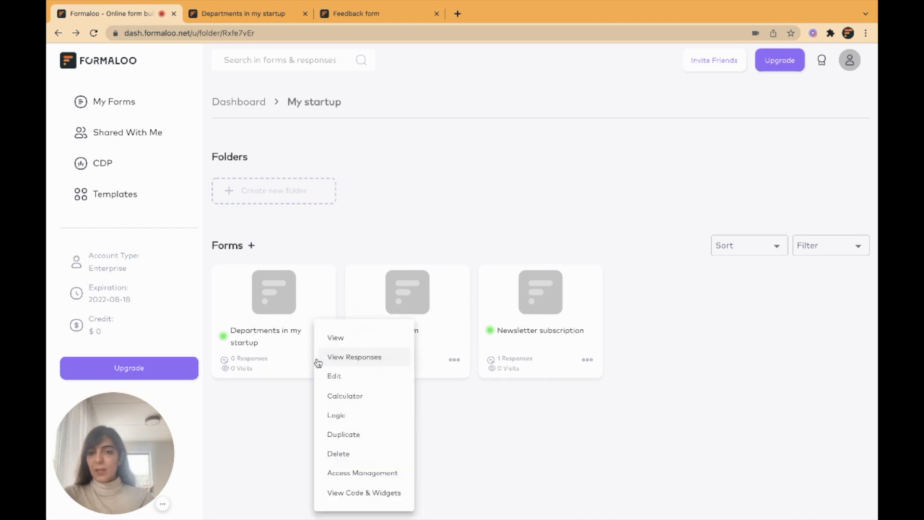
pyautogui.click(368, 473)
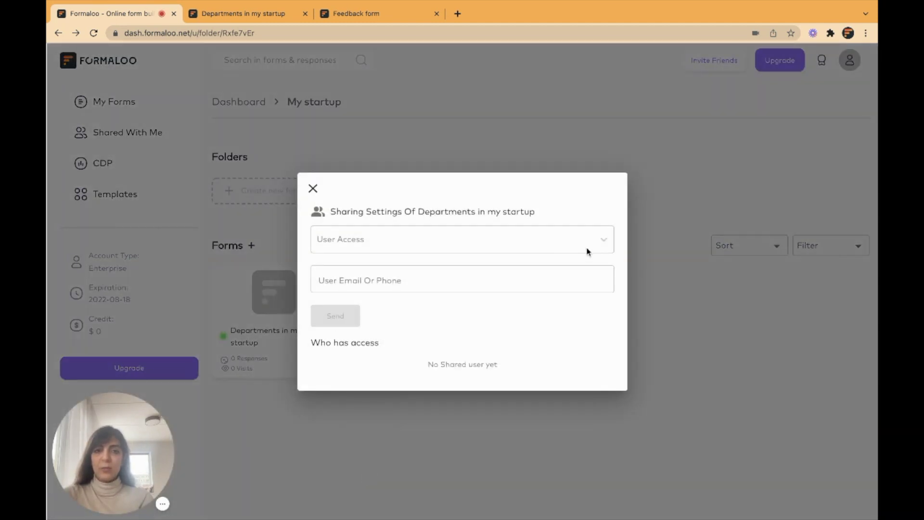
pyautogui.click(603, 241)
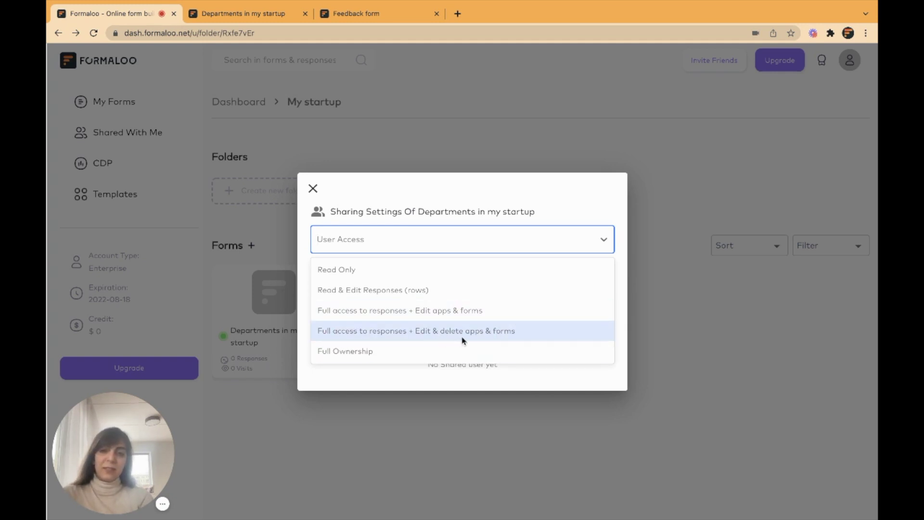
pyautogui.click(488, 207)
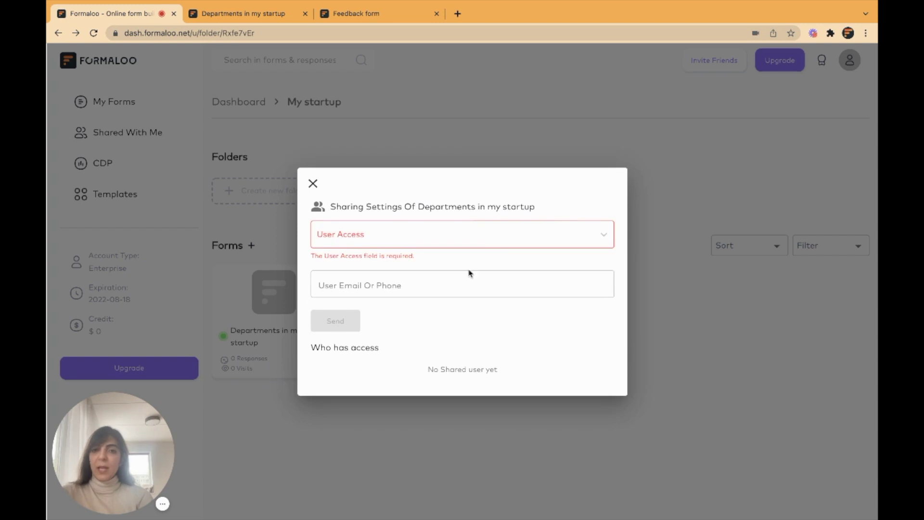
pyautogui.click(459, 238)
pyautogui.click(467, 187)
pyautogui.click(343, 281)
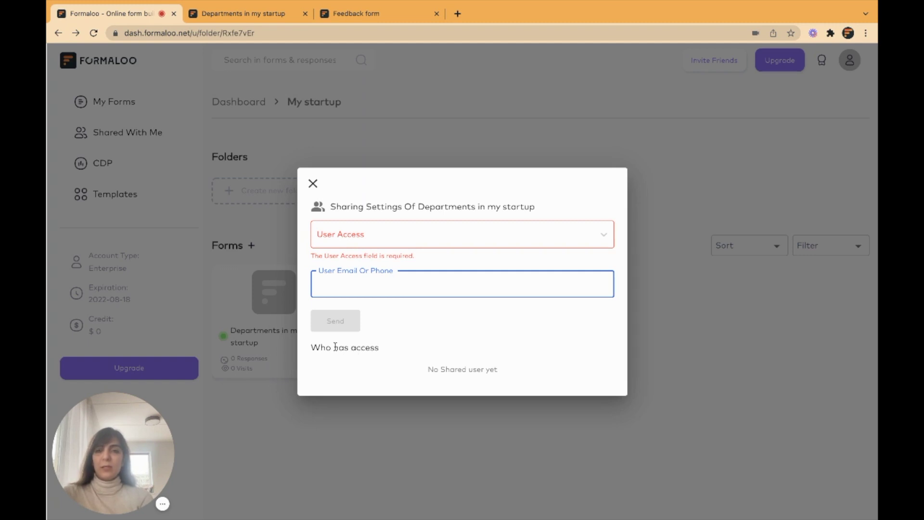
pyautogui.click(314, 183)
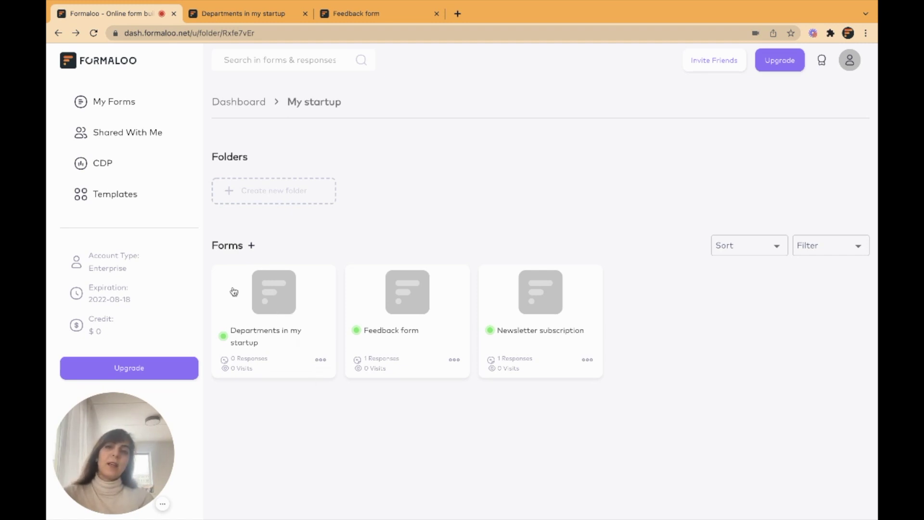
# Open the live Departments in my startup form and submit entries typed as 'Desi' and 'Engine'.
pyautogui.click(320, 358)
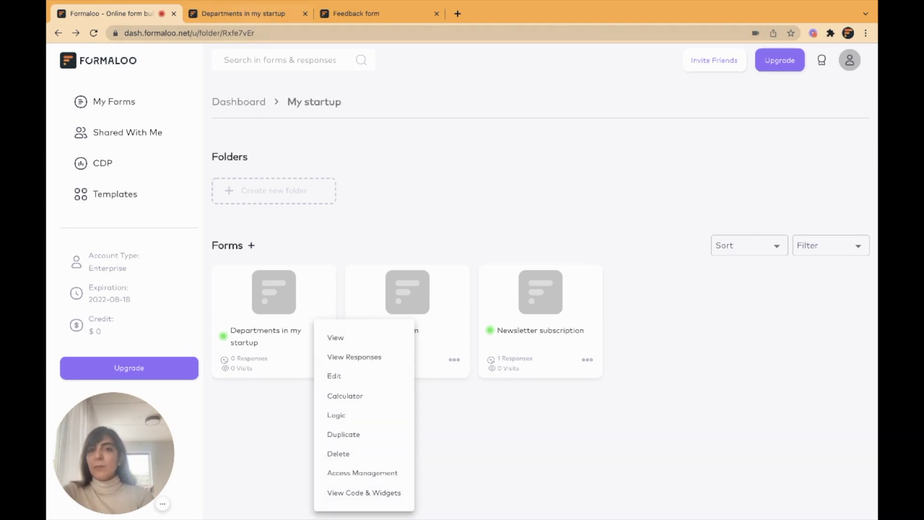
pyautogui.click(330, 377)
pyautogui.click(358, 138)
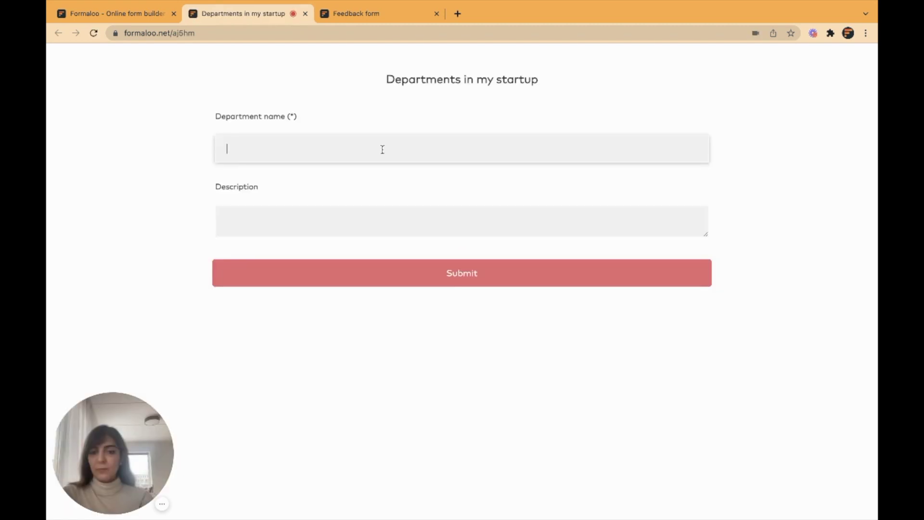
pyautogui.write('Desi')
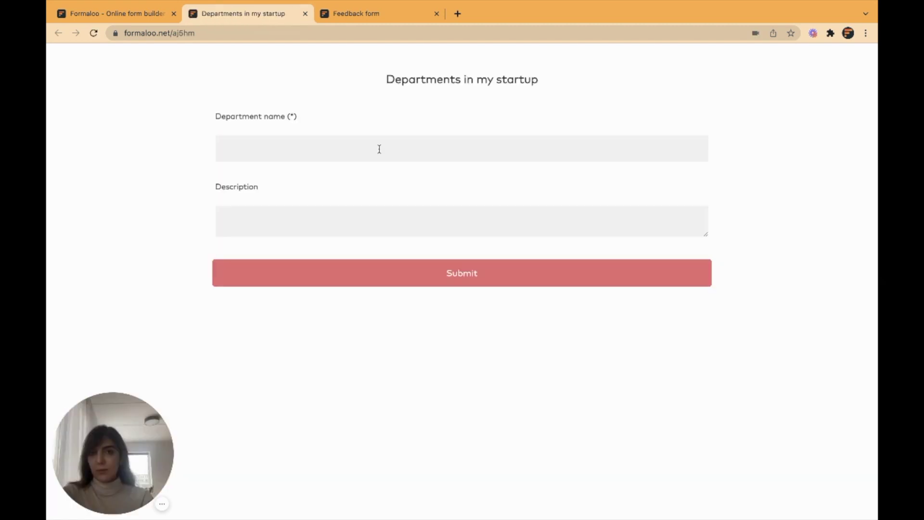
pyautogui.click(379, 147)
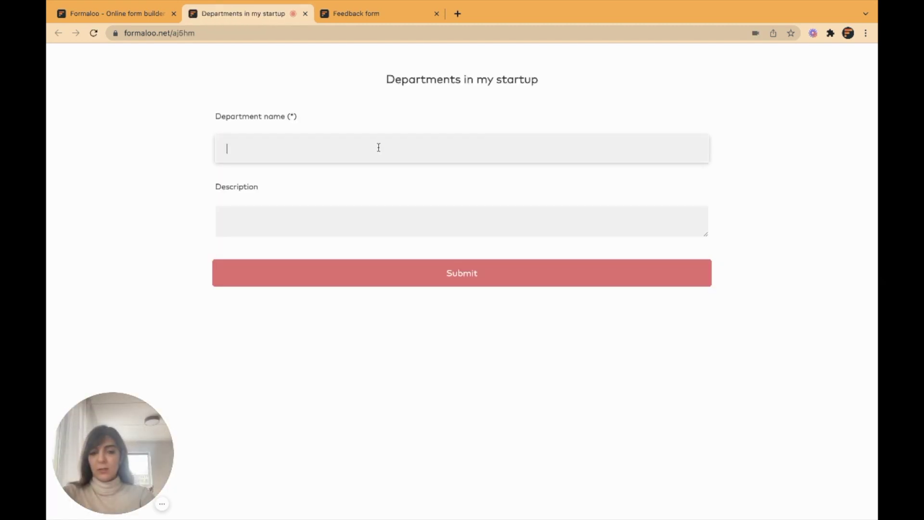
pyautogui.write('Engine')
pyautogui.press('Return')
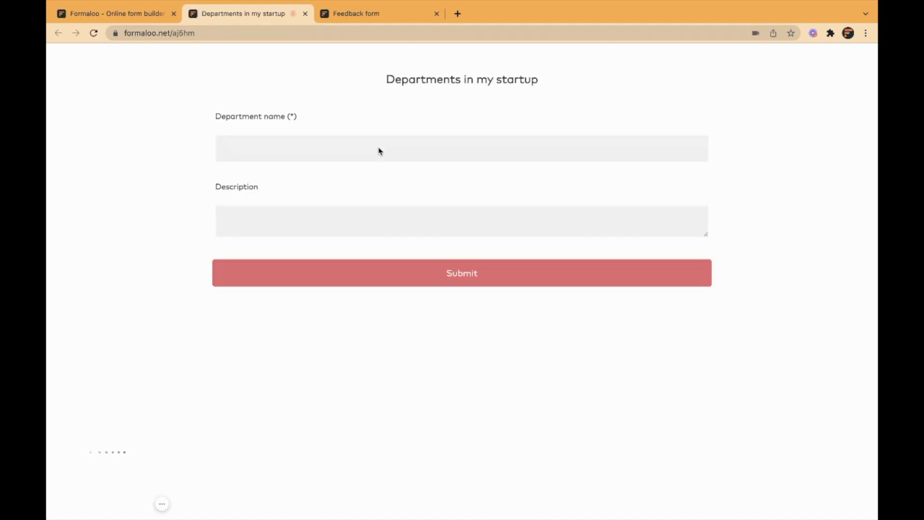
# Submit more department entries, including 'Ma' and 'Management', then switch back to the dashboard tab.
pyautogui.click(452, 148)
pyautogui.press('Return')
pyautogui.write('Ma')
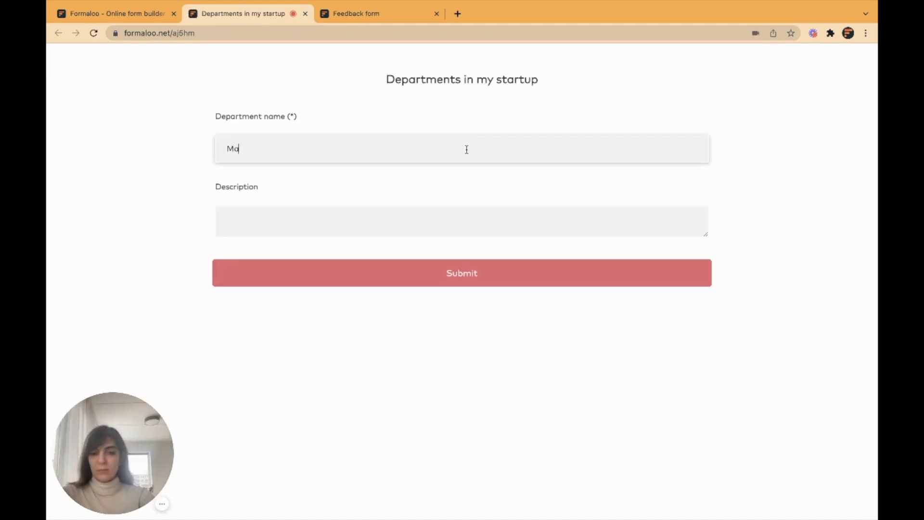
pyautogui.press('Return')
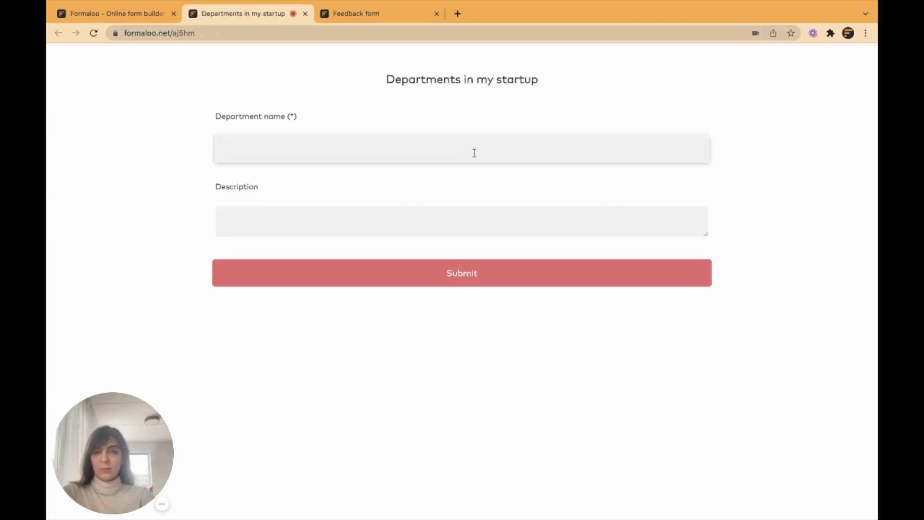
pyautogui.write('Management')
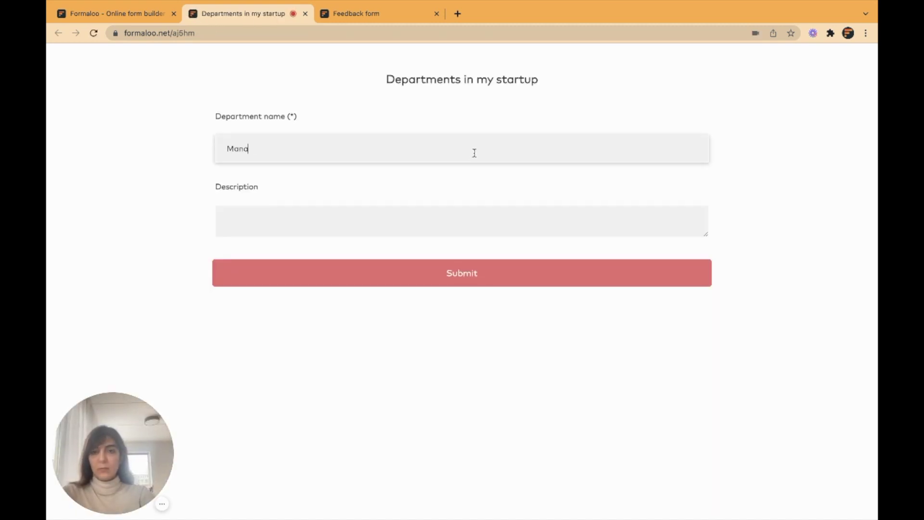
pyautogui.press('Return')
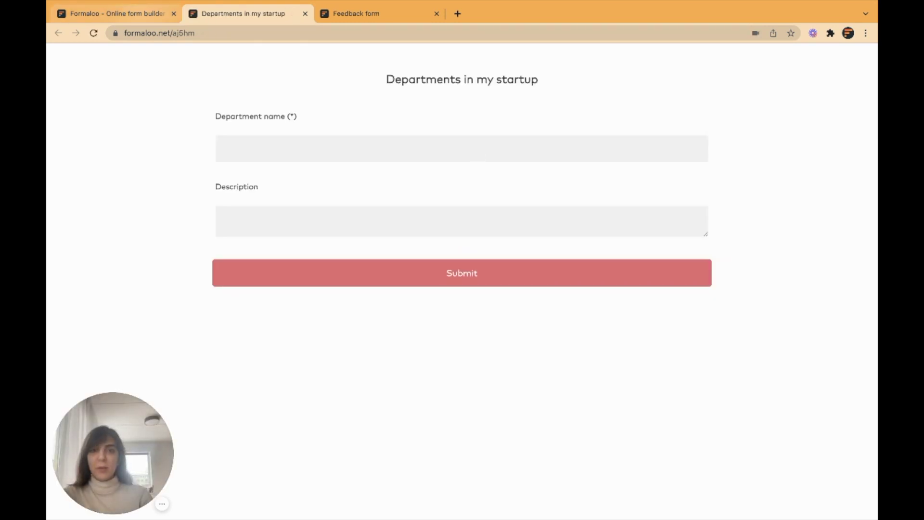
pyautogui.press('super+1')
# Check the six departments in the Departments form's Responses table, then go back to My startup.
pyautogui.click(282, 308)
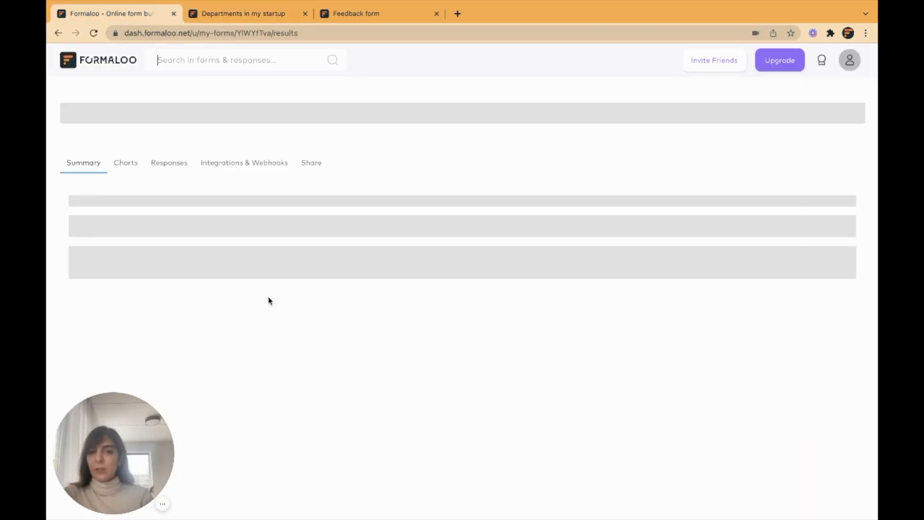
pyautogui.click(169, 146)
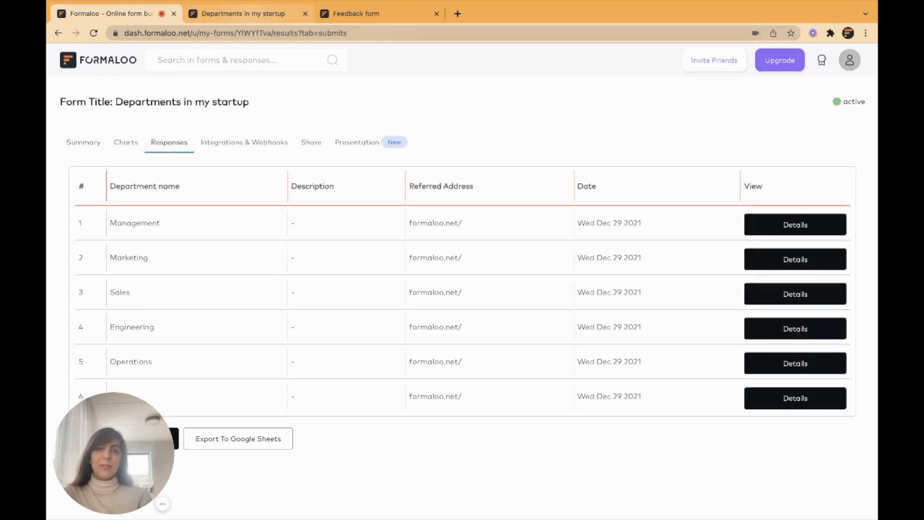
pyautogui.hotkey('ctrl', 'Tab')
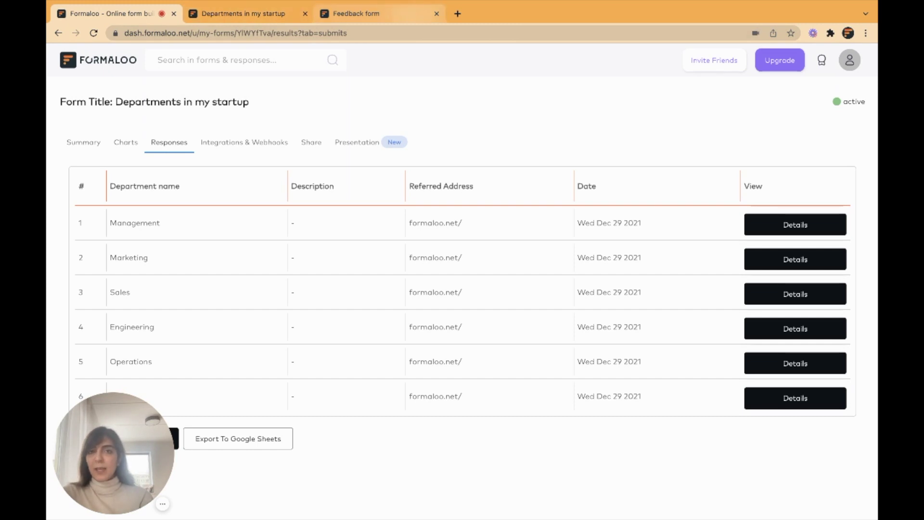
pyautogui.hotkey('ctrl', 'shift', 'Tab')
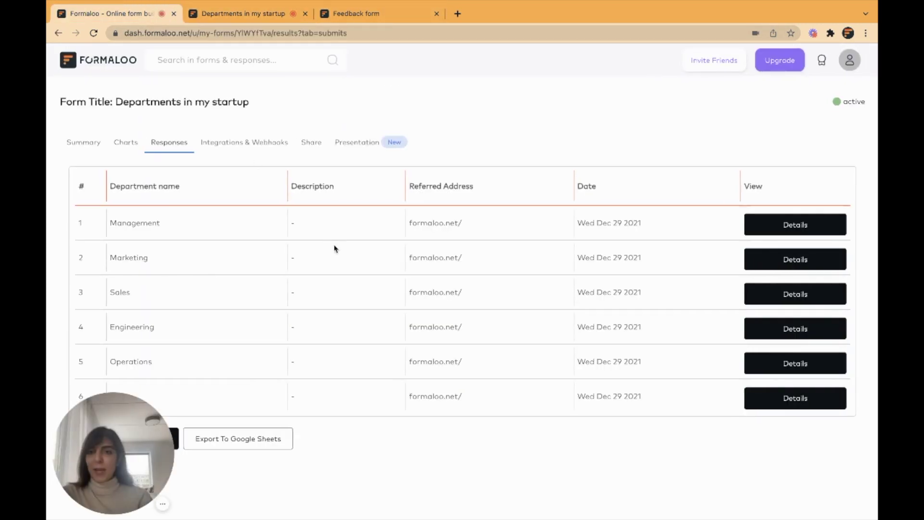
pyautogui.hotkey('alt', 'Left')
# Edit the Feedback form via its ••• menu and drop a Lookup field below the website question.
pyautogui.click(444, 352)
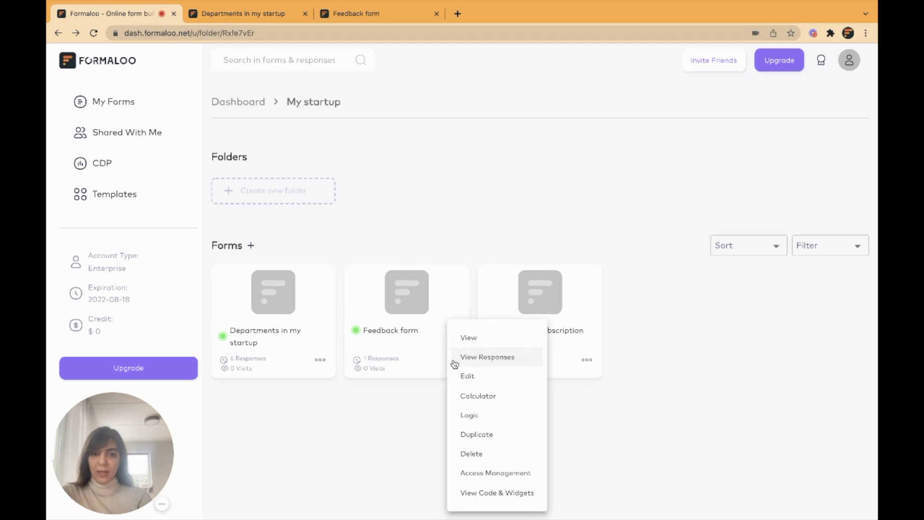
pyautogui.click(473, 376)
pyautogui.scroll(-7, 519, 375)
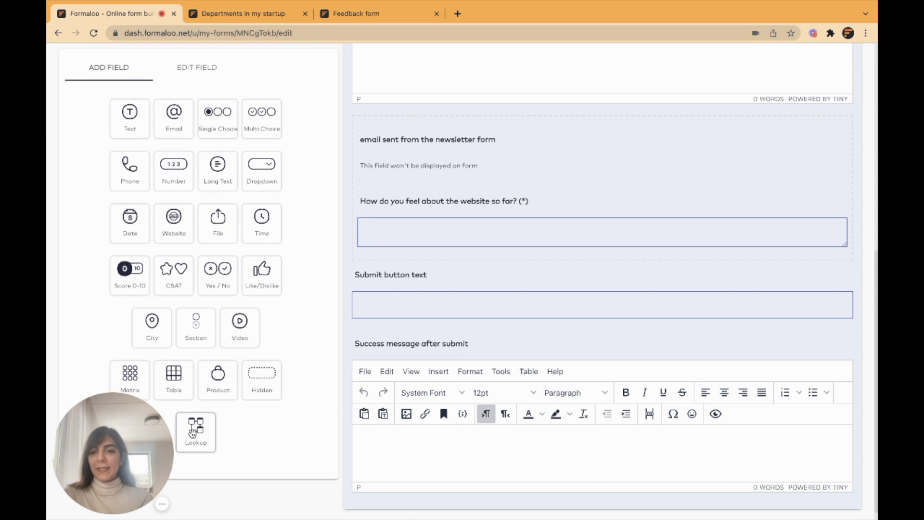
pyautogui.moveTo(192, 430); pyautogui.dragTo(449, 268)
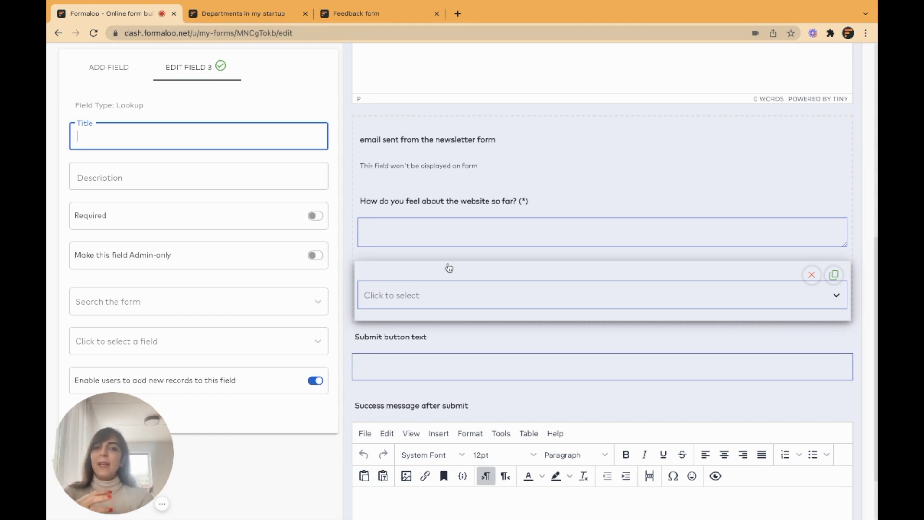
# Title the new lookup question 'What department are you in?'.
pyautogui.click(836, 296)
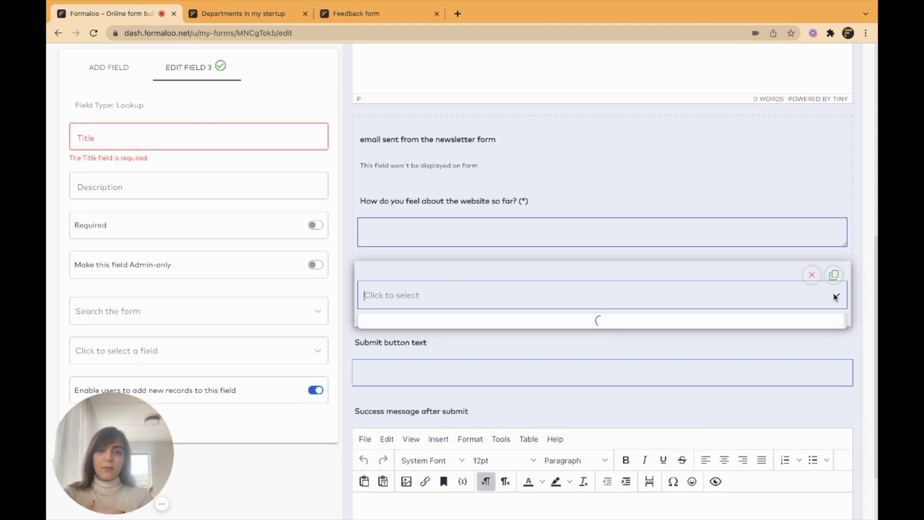
pyautogui.click(253, 132)
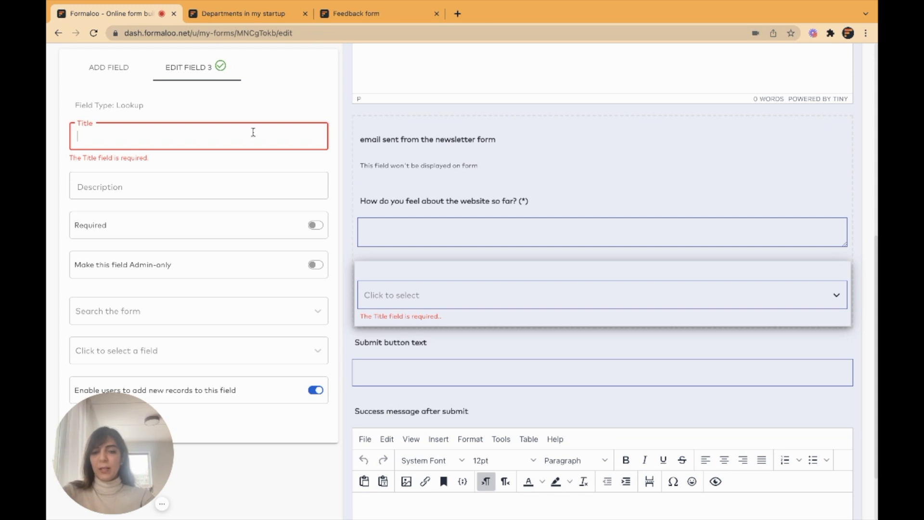
pyautogui.write('What department are you in?')
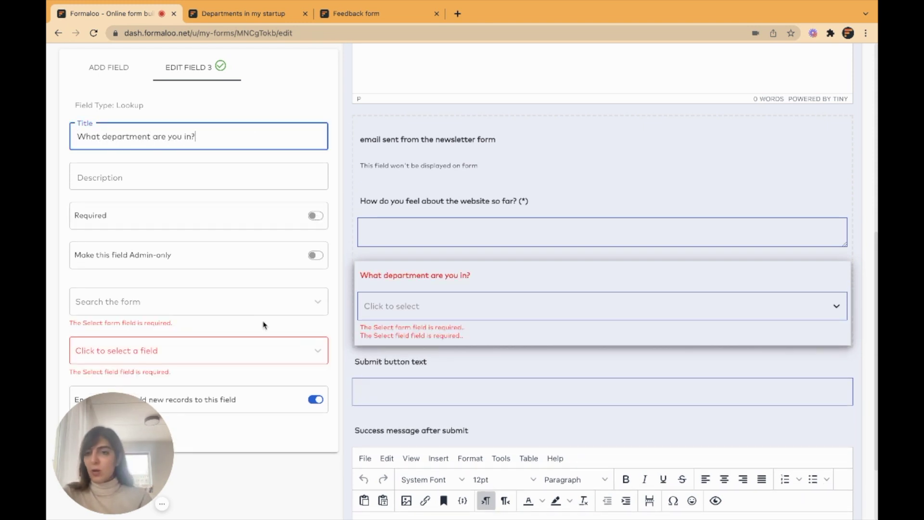
# Source the lookup options from Department name in Departments in my startup, and preview the choices.
pyautogui.click(210, 304)
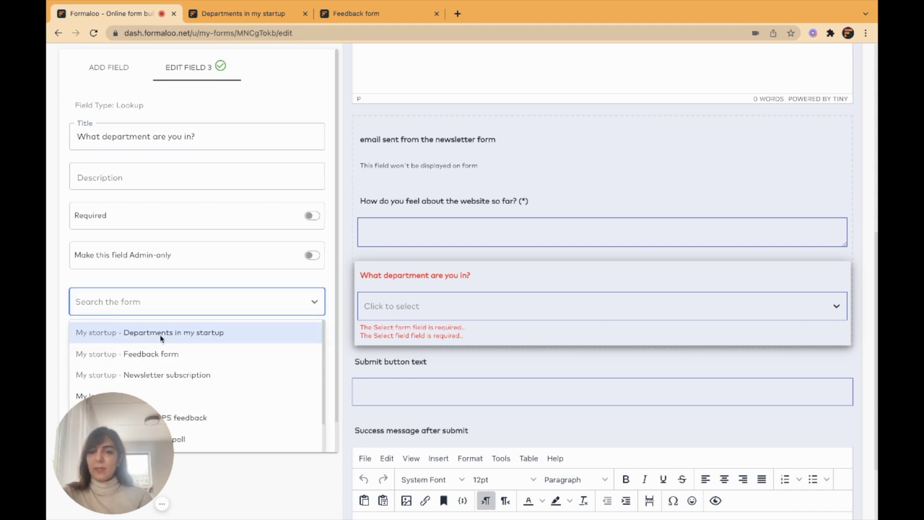
pyautogui.click(187, 334)
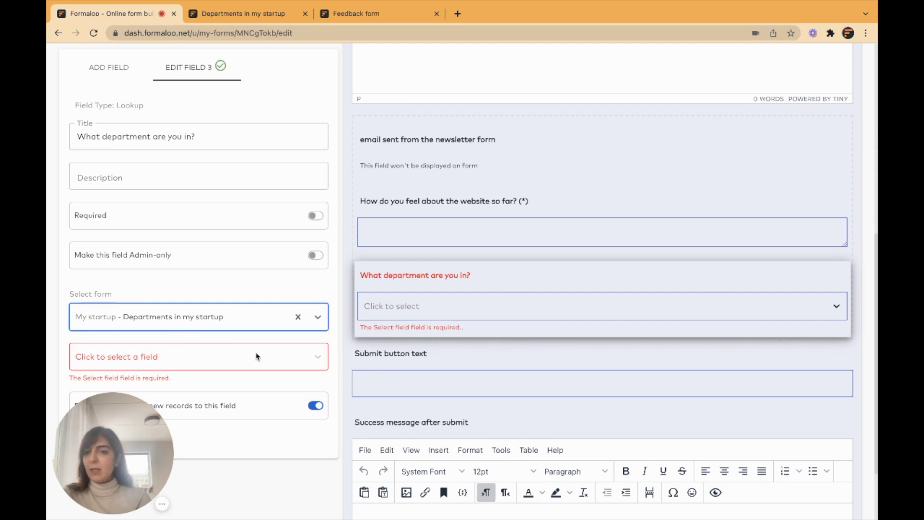
pyautogui.click(208, 364)
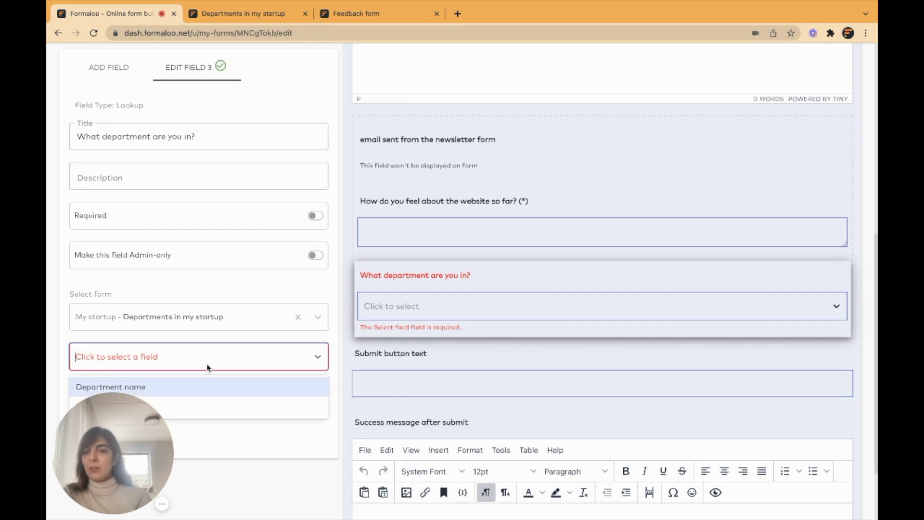
pyautogui.click(157, 386)
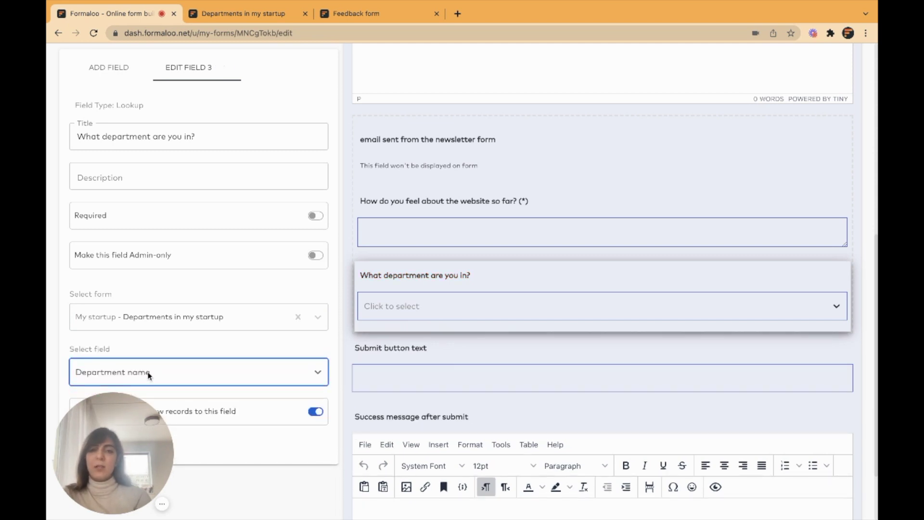
pyautogui.click(836, 307)
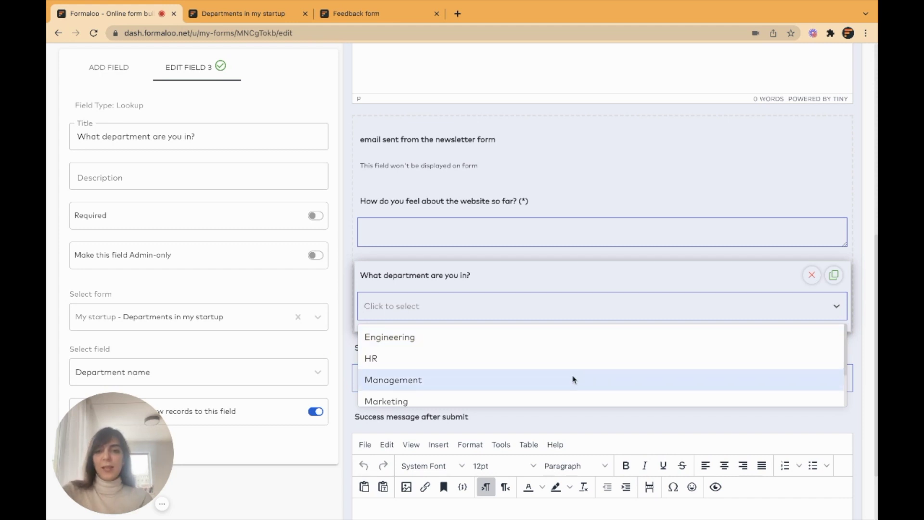
# Close the choices preview and save the Feedback form.
pyautogui.click(338, 279)
pyautogui.scroll(5, 337, 279)
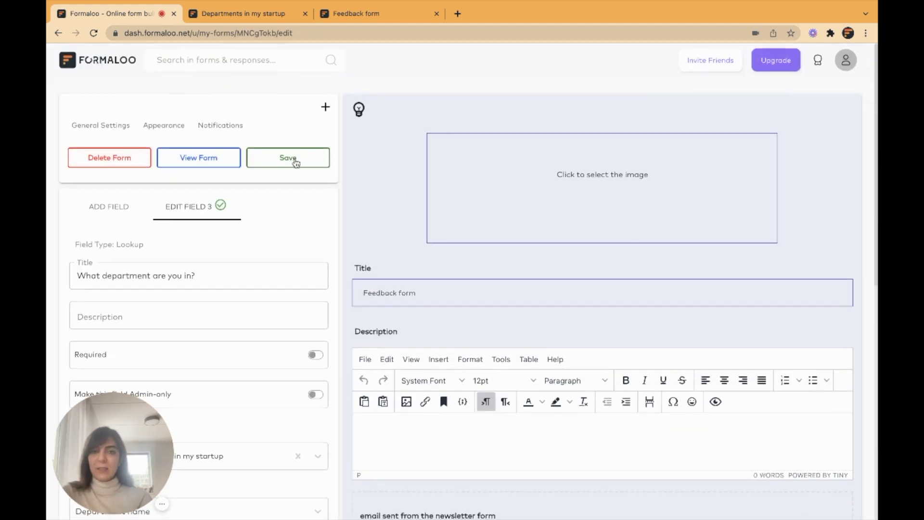
pyautogui.click(294, 159)
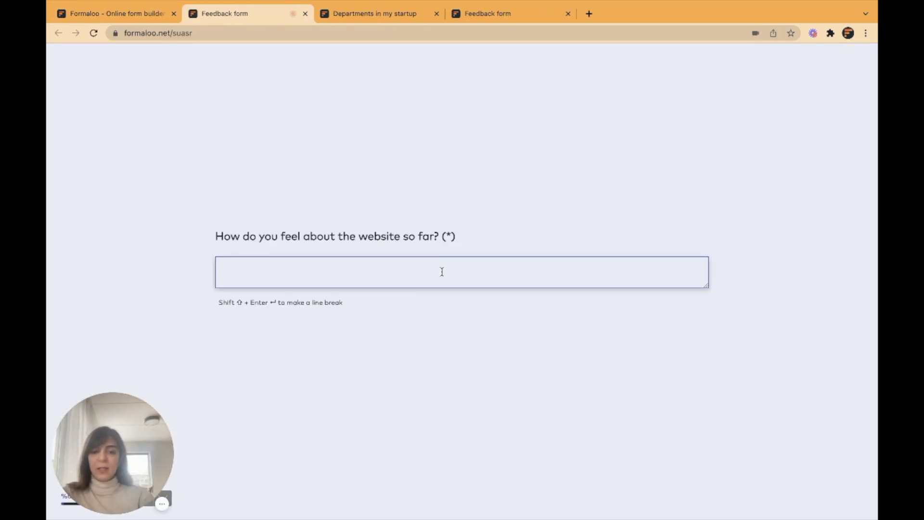
# On the live form, answer 'Hi' and check the department dropdown, then return to the editor.
pyautogui.write('Hi')
pyautogui.press('Return')
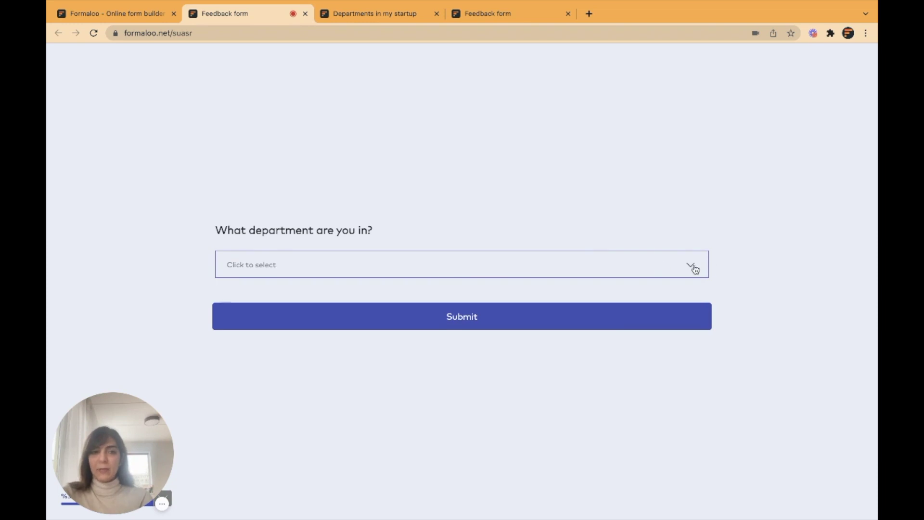
pyautogui.click(695, 269)
pyautogui.scroll(-1, 524, 320)
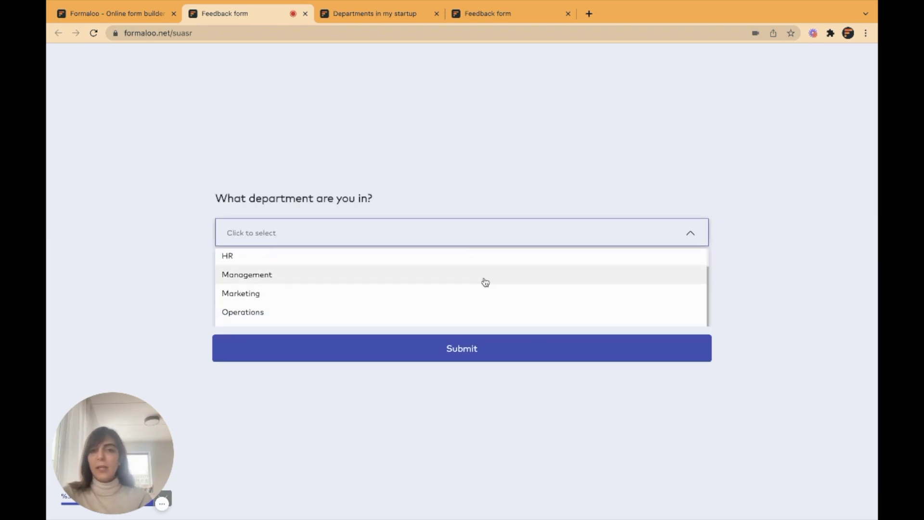
pyautogui.scroll(1, 484, 283)
pyautogui.click(460, 127)
pyautogui.hotkey('ctrl', 'shift', 'Tab')
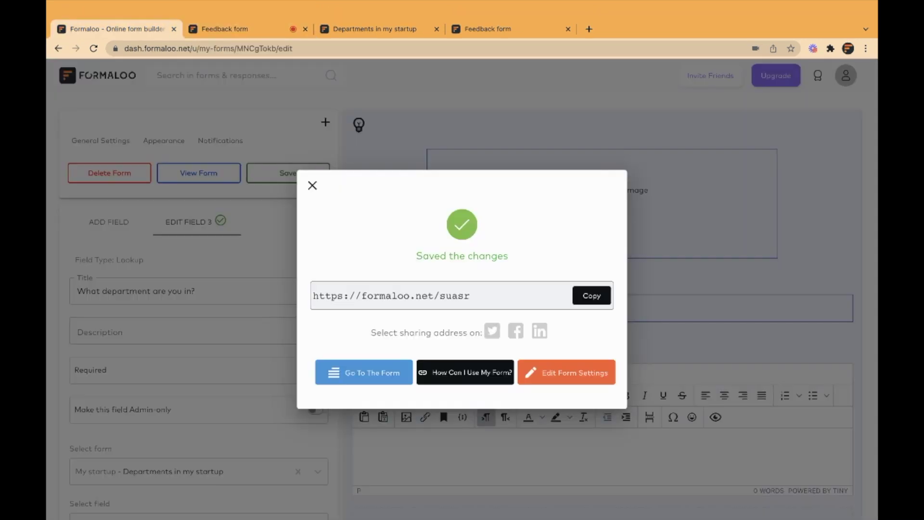
pyautogui.click(313, 179)
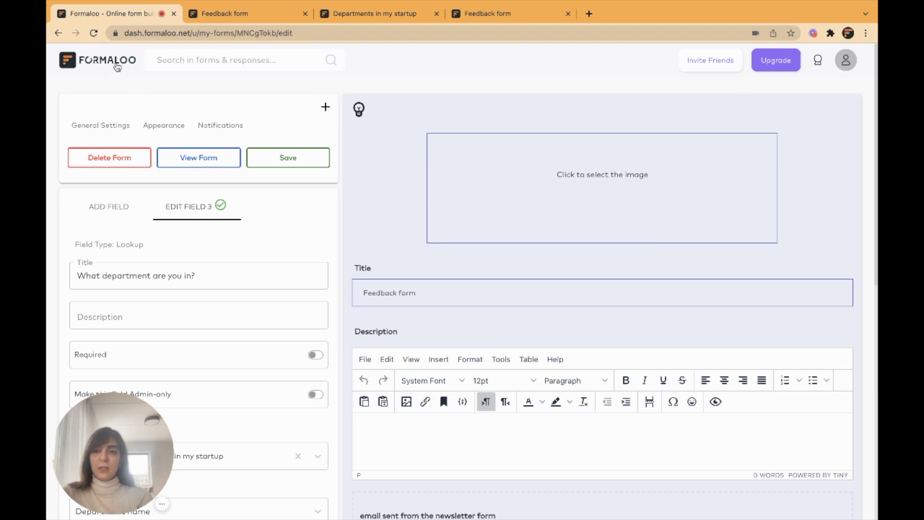
# Go back to the My startup folder via the Formaloo logo.
pyautogui.click(117, 68)
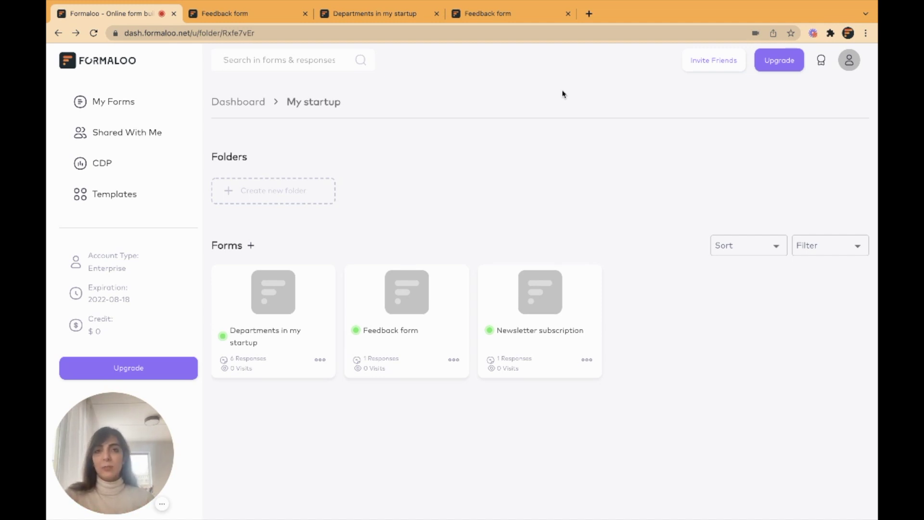
# Search 'formaloo startup 101' in a new tab and read the Startup 101 article.
pyautogui.hotkey('ctrl', 't')
pyautogui.write('formaloo')
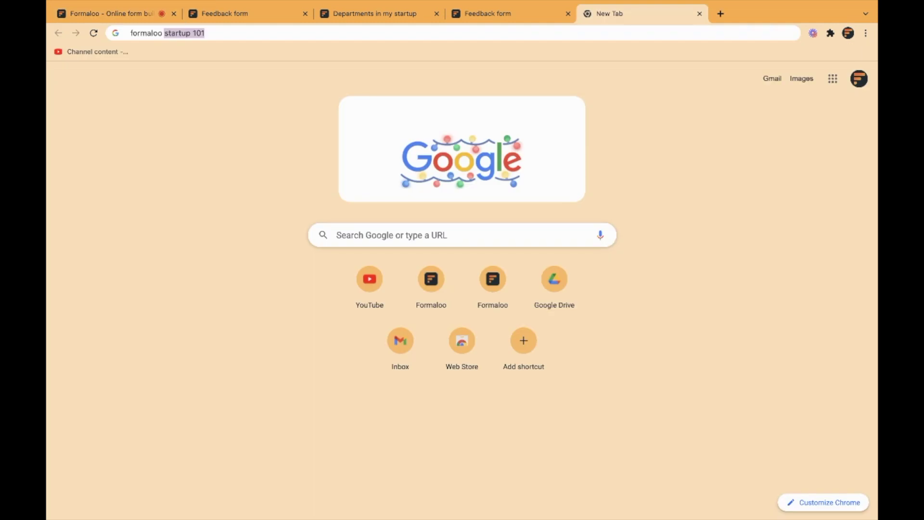
pyautogui.press('Return')
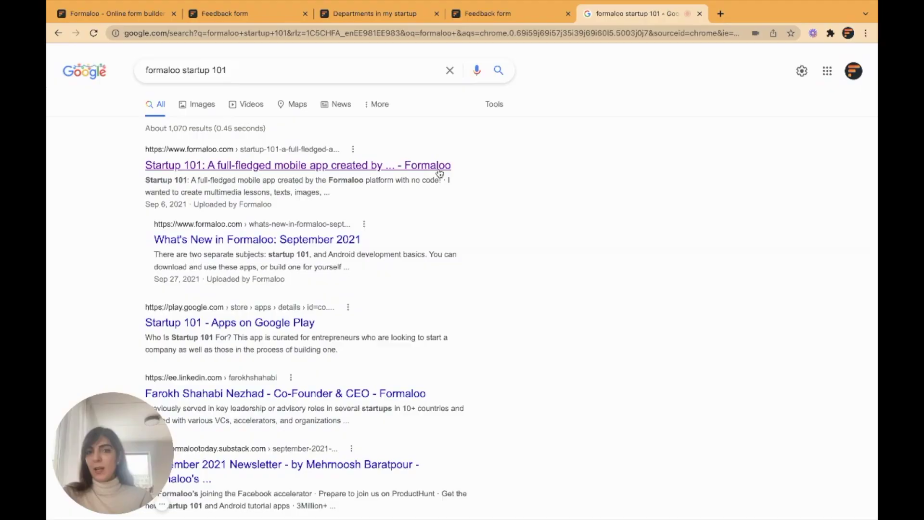
pyautogui.keyDown('super'); pyautogui.click(424, 169); pyautogui.keyUp('super')
pyautogui.hotkey('ctrl', 'Tab')
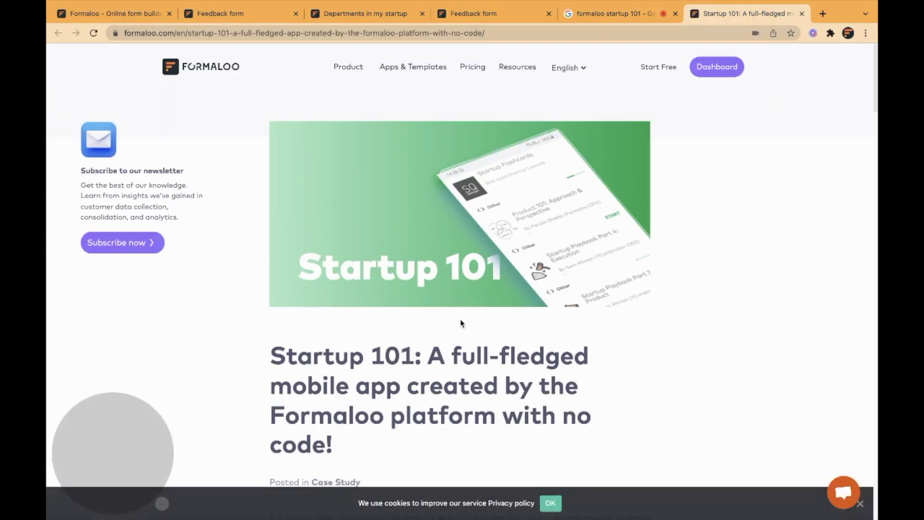
pyautogui.scroll(-1, 460, 321)
pyautogui.scroll(-20, 460, 320)
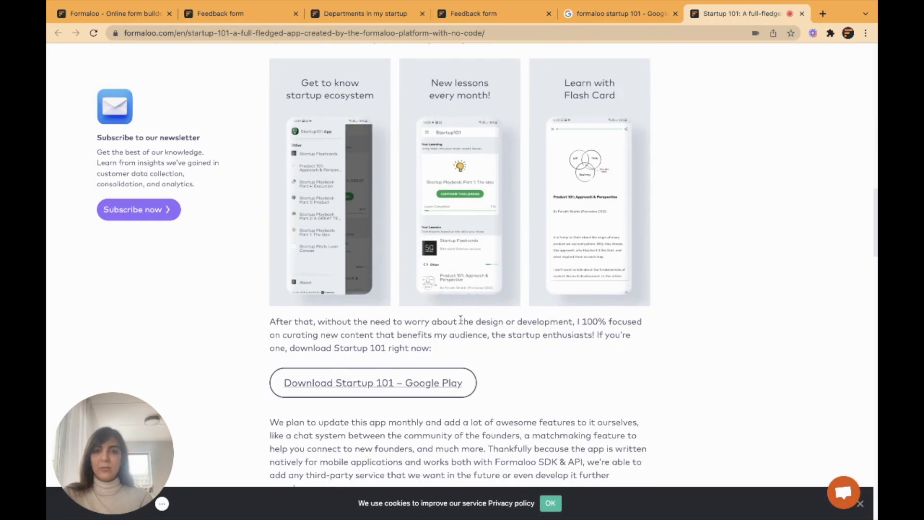
pyautogui.scroll(-4, 460, 322)
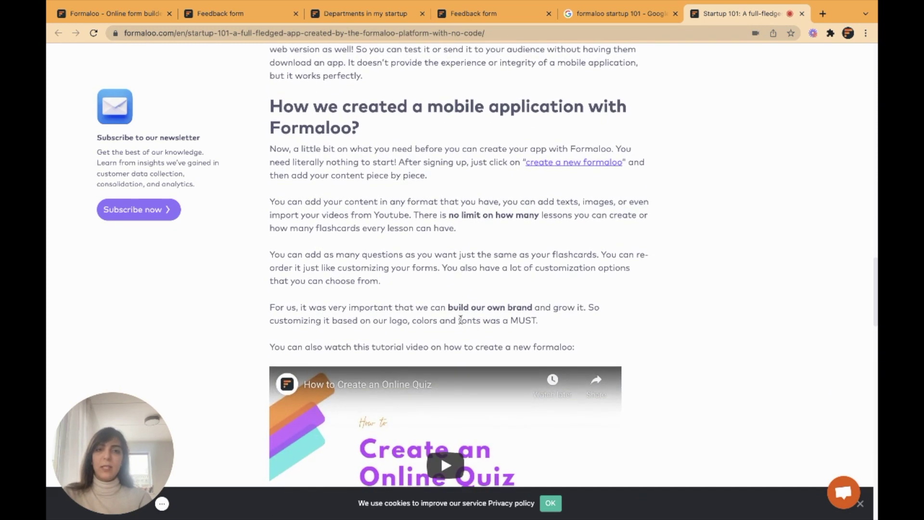
pyautogui.hotkey('ctrl', 'w')
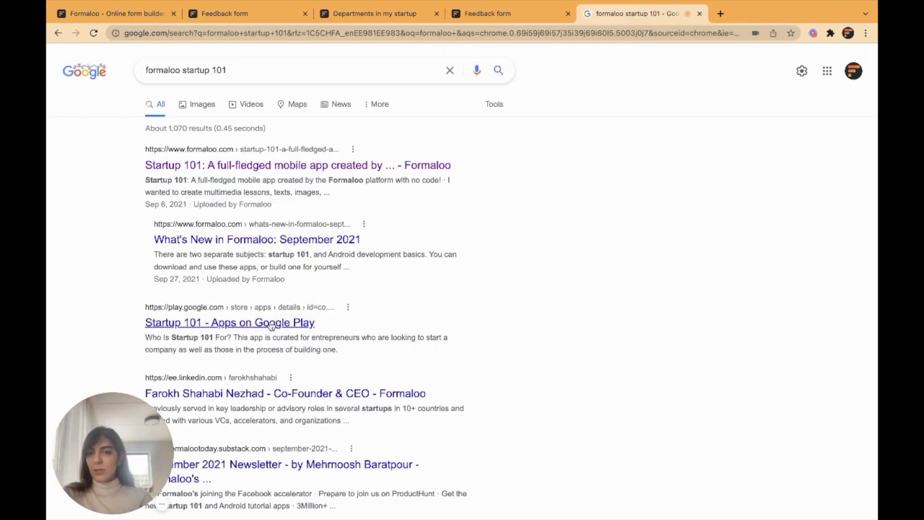
# Open the Startup 101 Google Play page and browse its screenshots and description.
pyautogui.click(272, 326)
pyautogui.click(514, 381)
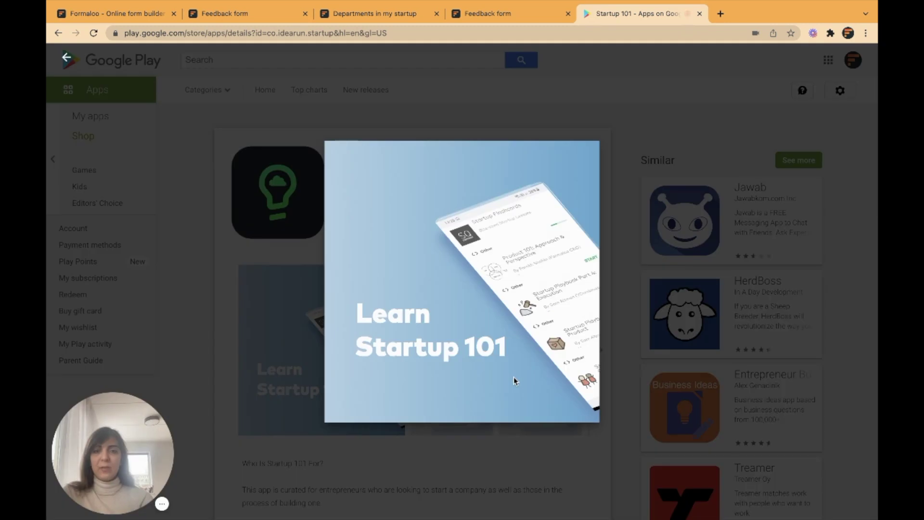
pyautogui.click(514, 380)
pyautogui.click(634, 220)
pyautogui.scroll(-3, 429, 252)
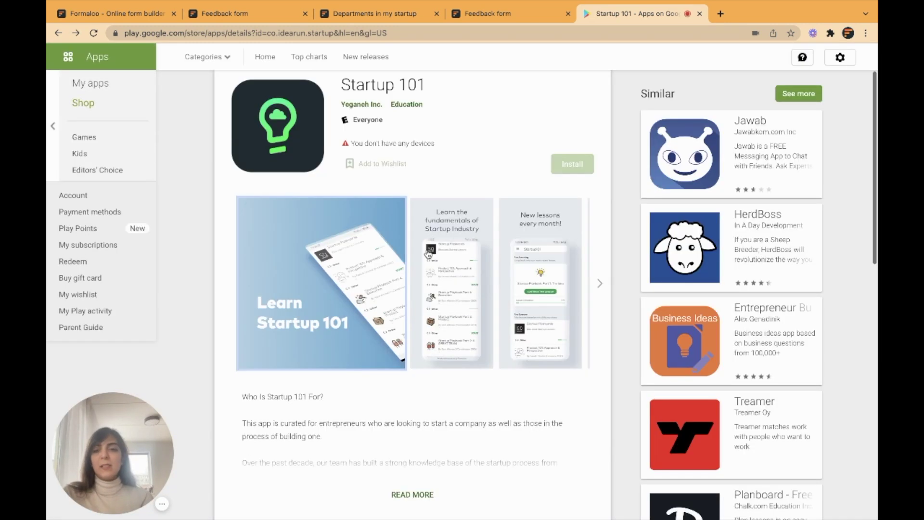
pyautogui.scroll(-3, 429, 254)
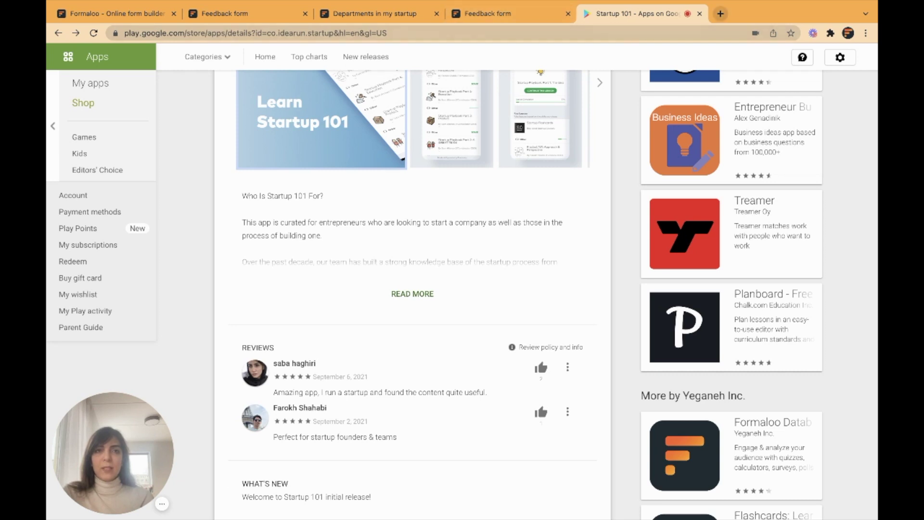
# Search 'formaloo github' in a new tab and open the formaloo-python repository.
pyautogui.click(720, 14)
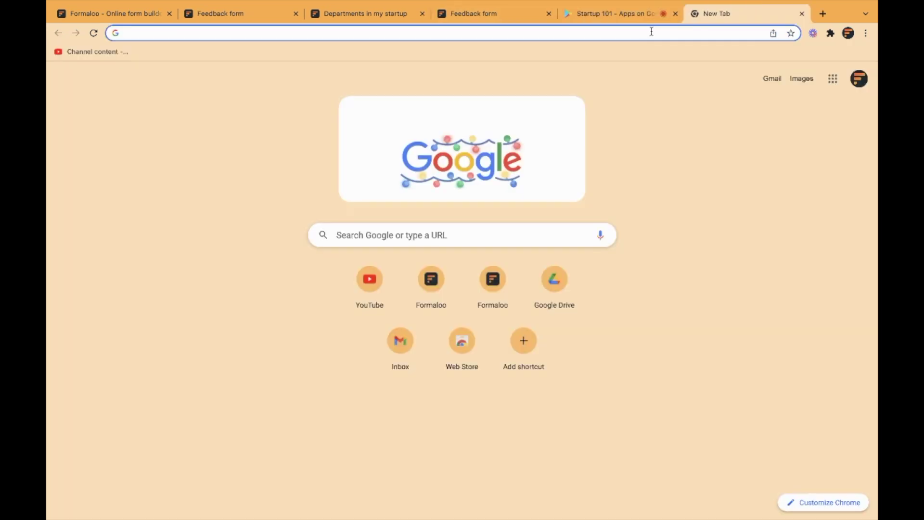
pyautogui.write('formaloo github')
pyautogui.press('Return')
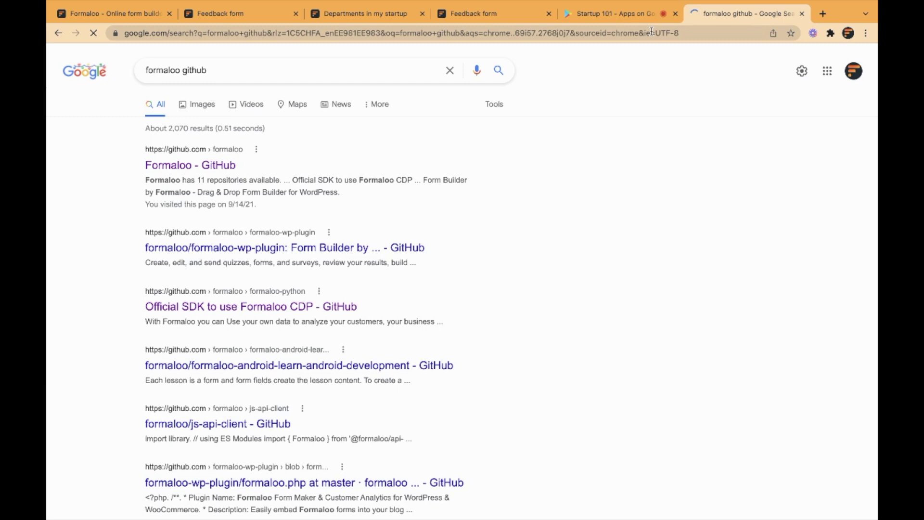
pyautogui.click(200, 166)
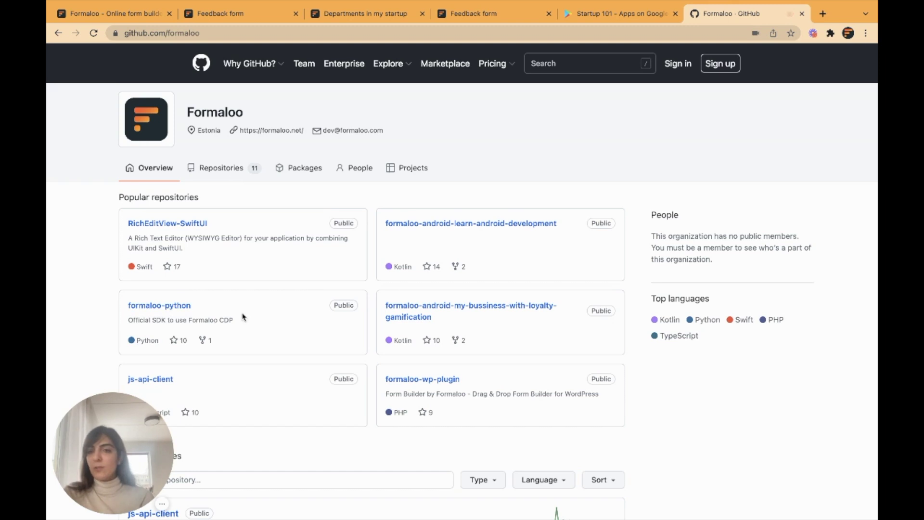
pyautogui.click(183, 308)
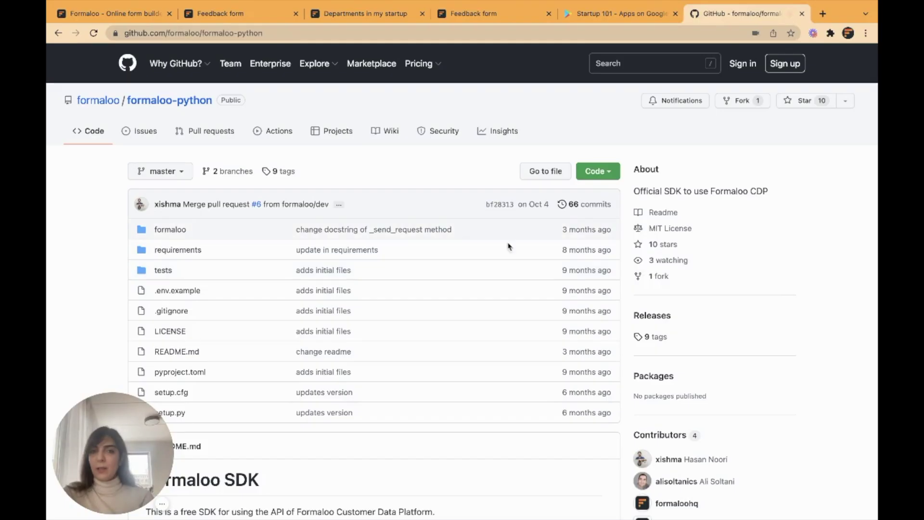
# Read the formaloo-python README, then return to the Startup 101 Play Store page.
pyautogui.scroll(-3, 468, 383)
pyautogui.scroll(-5, 469, 384)
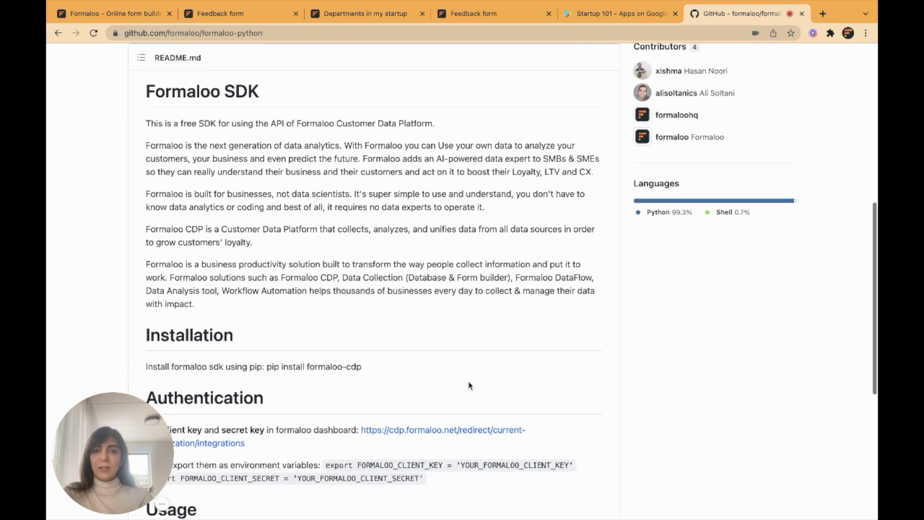
pyautogui.scroll(-6, 439, 250)
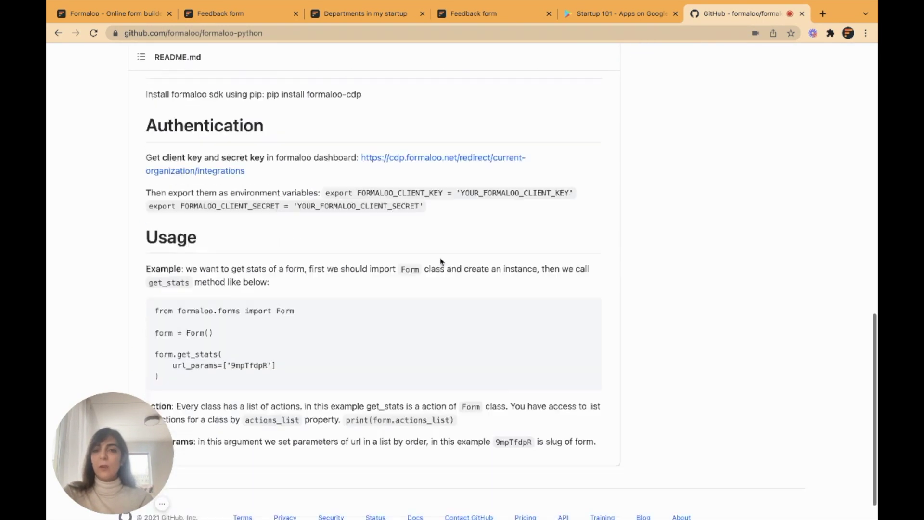
pyautogui.scroll(15, 441, 255)
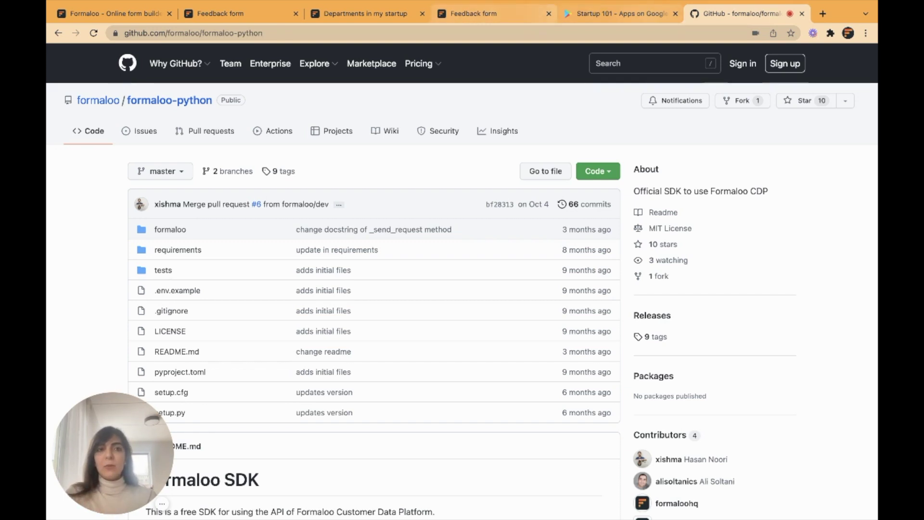
pyautogui.click(616, 13)
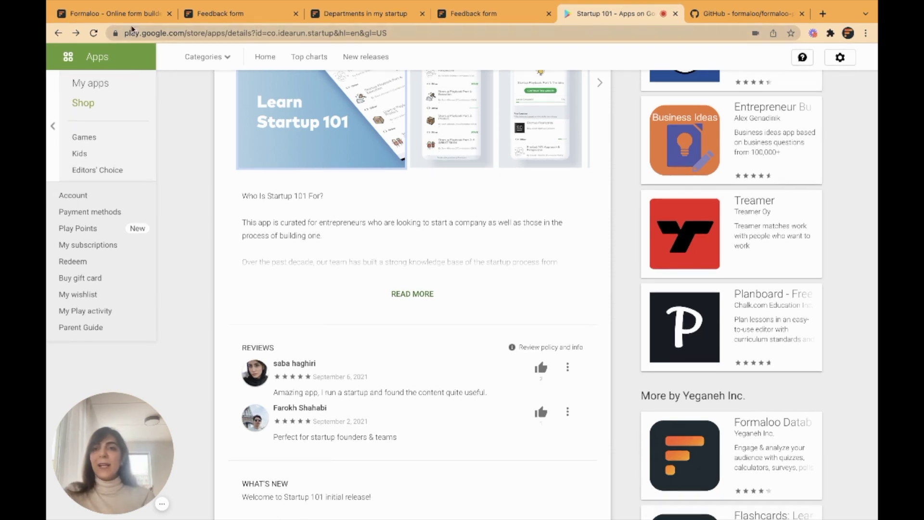
# Switch back to the first tab with the Formaloo My startup dashboard.
pyautogui.hotkey('ctrl', '1')
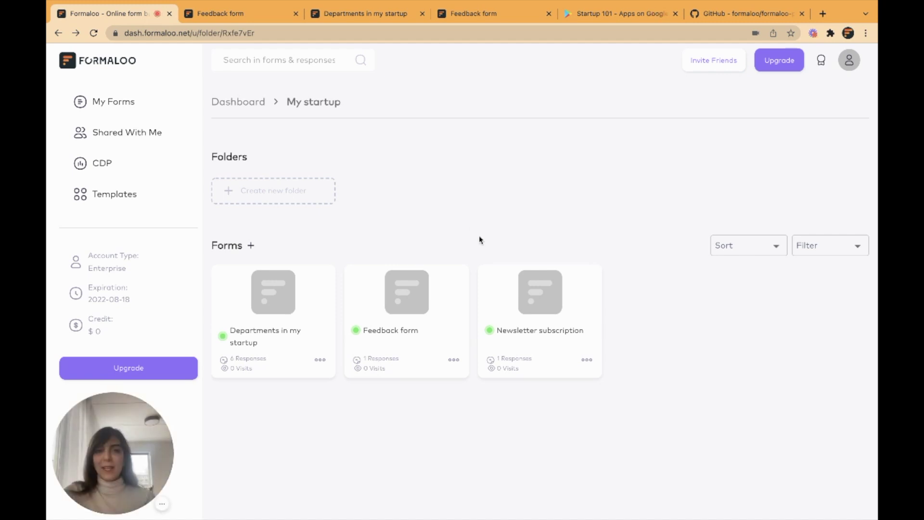